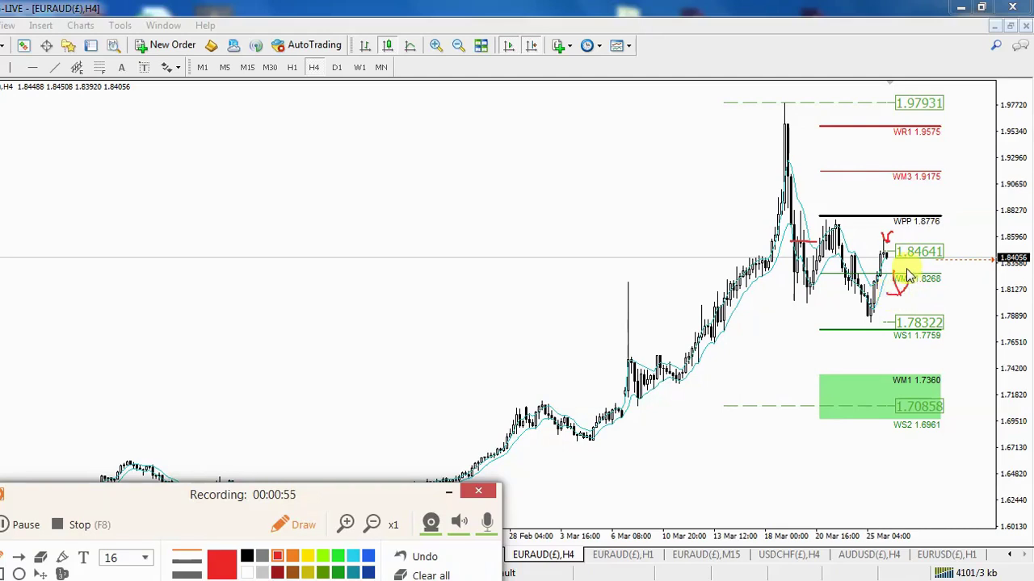
Clear the pen marks on the EURAUD H4 chart and draw a red upward arrow through the WPP 1.8776 level.
click(430, 575)
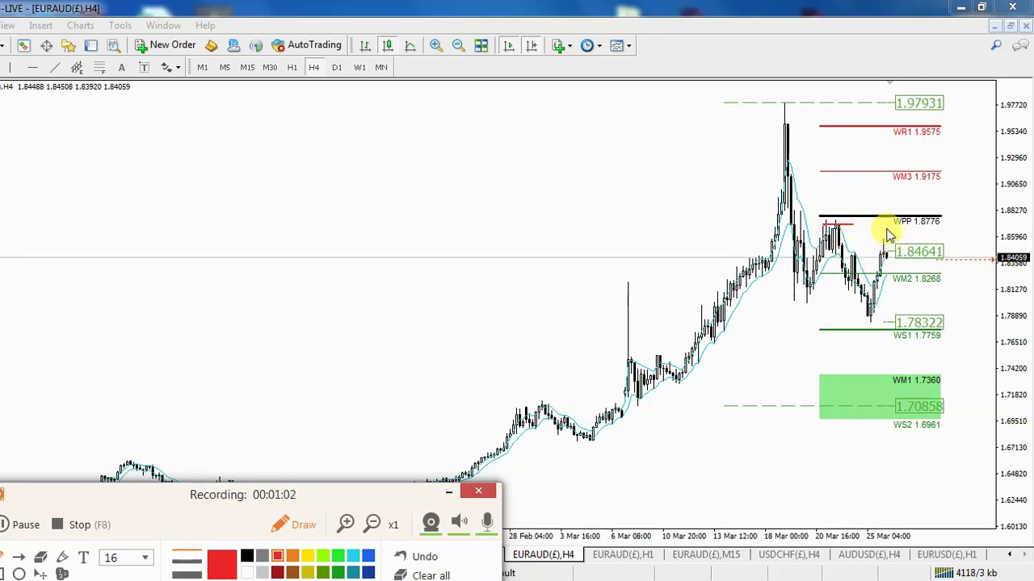
drag(886, 229, 886, 214)
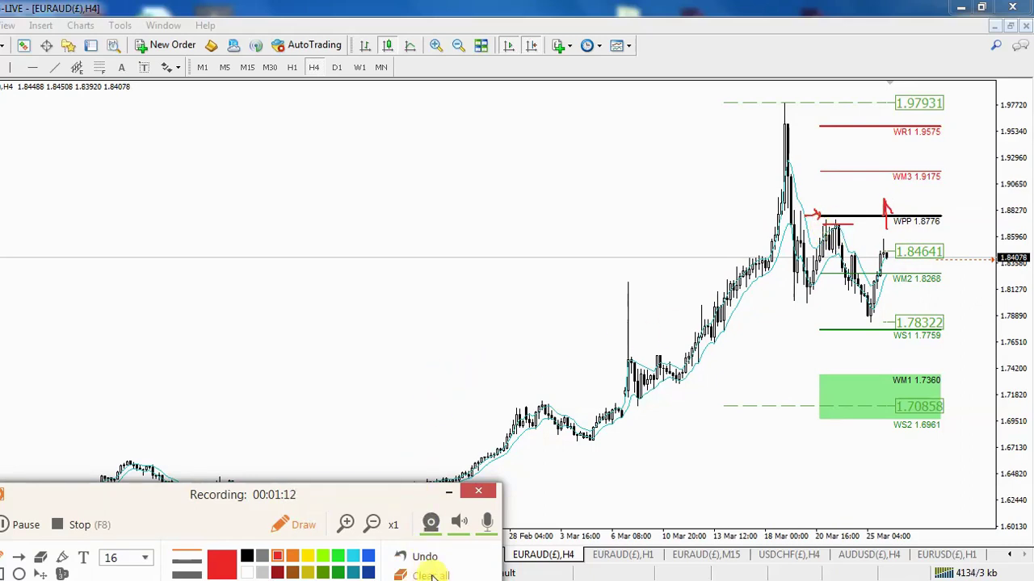
click(323, 526)
Switch the EURAUD chart to the H1 timeframe and inspect the recent highs with the crosshair.
click(291, 67)
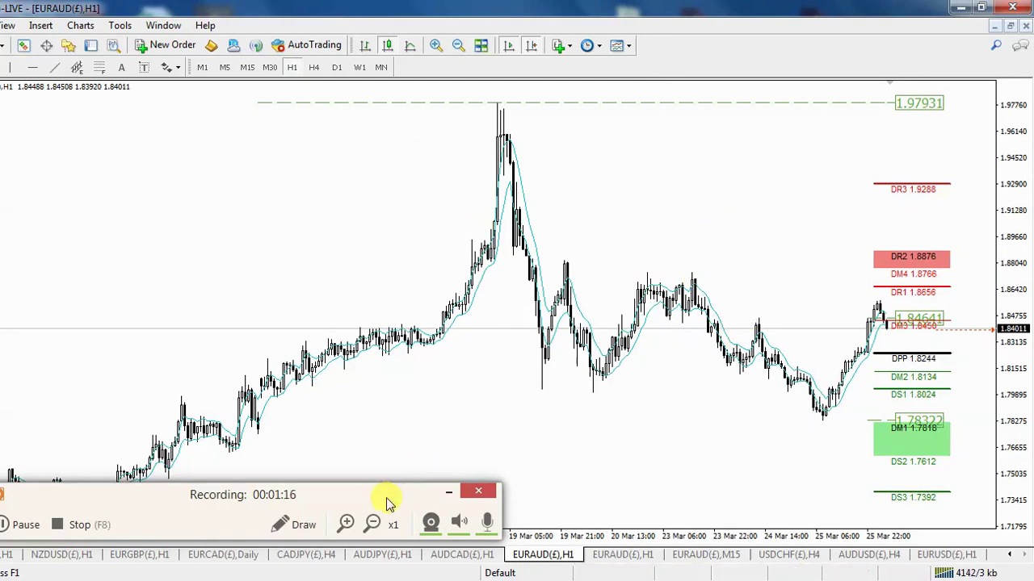
drag(388, 496, 380, 499)
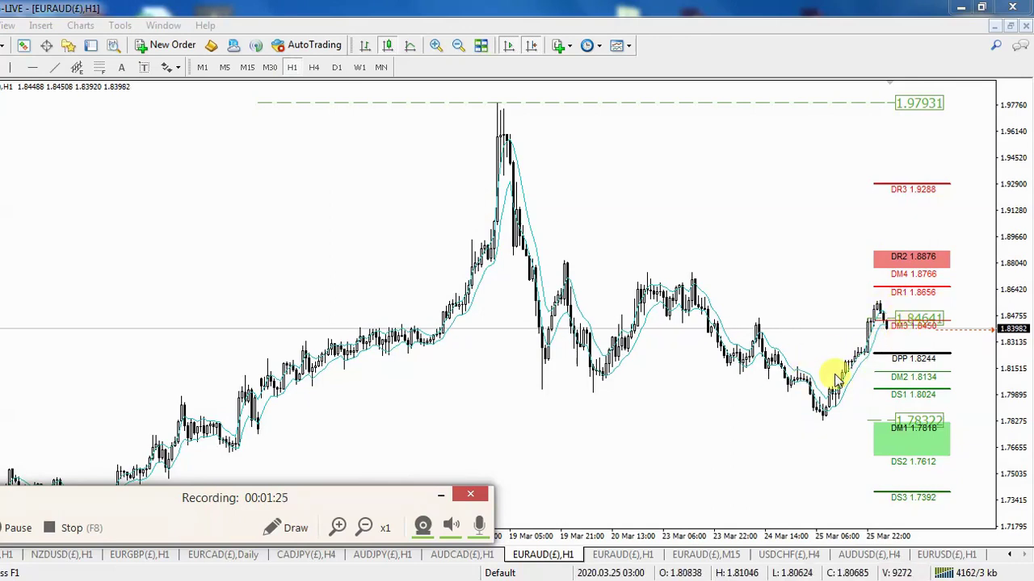
middle_click(731, 210)
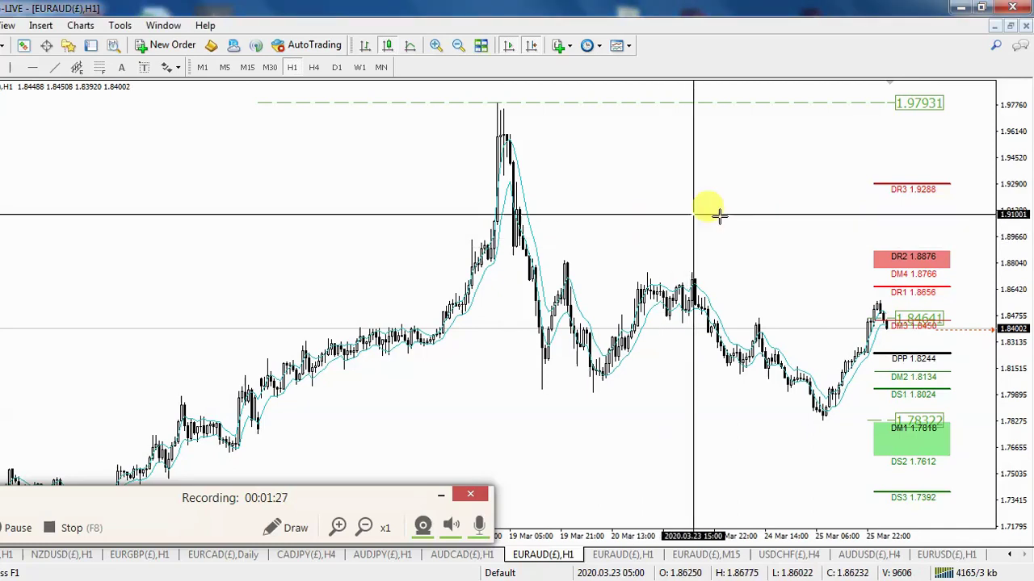
click(799, 331)
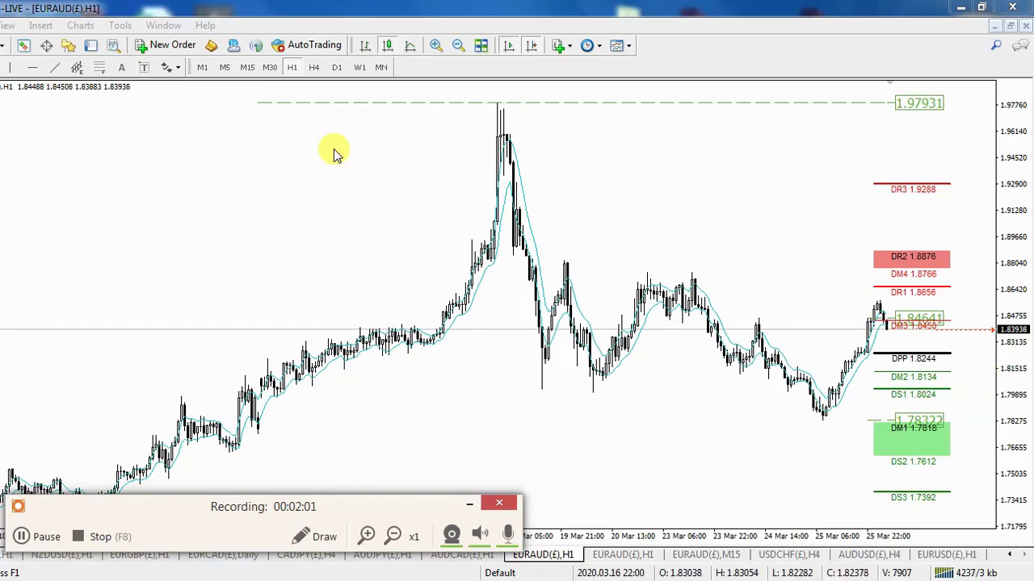
Check the EURAUD four-hour pivots on M15, and inspect the area between DM3 and DPP on H1 with the crosshair.
click(247, 67)
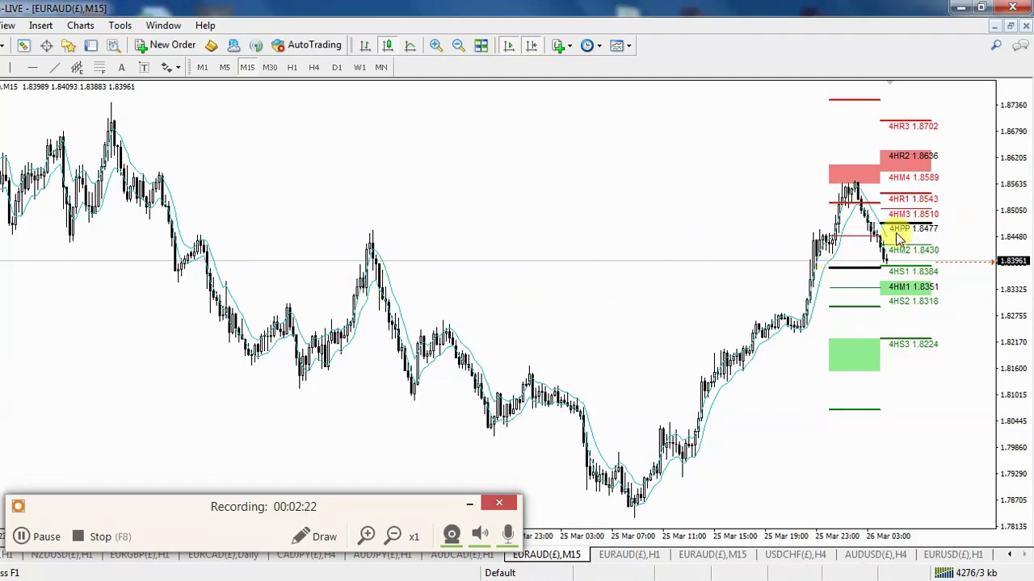
click(291, 68)
middle_click(731, 202)
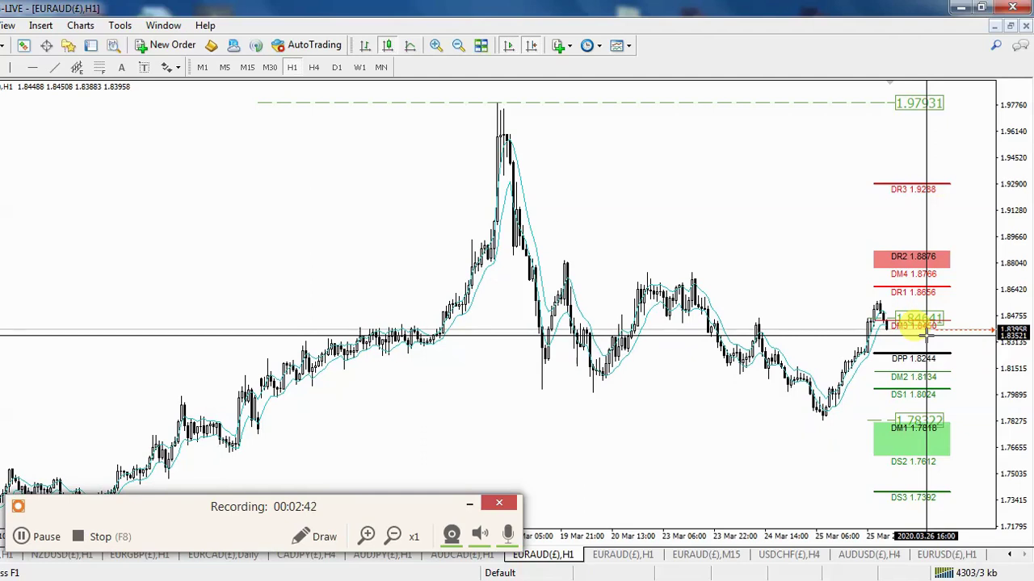
Examine EURAUD on H4, using the crosshair to check the recent highs just below the WPP weekly pivot.
click(313, 67)
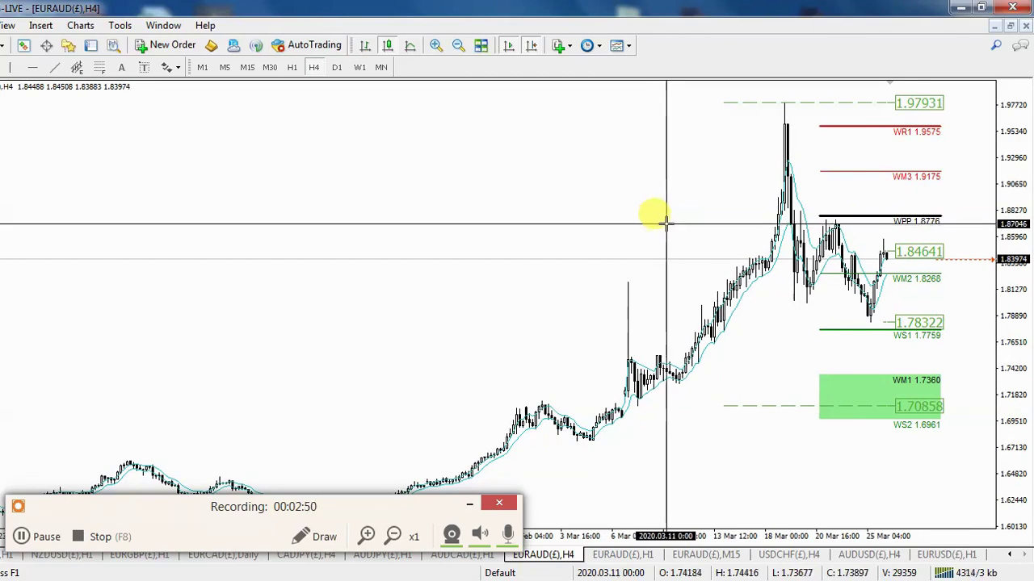
click(659, 226)
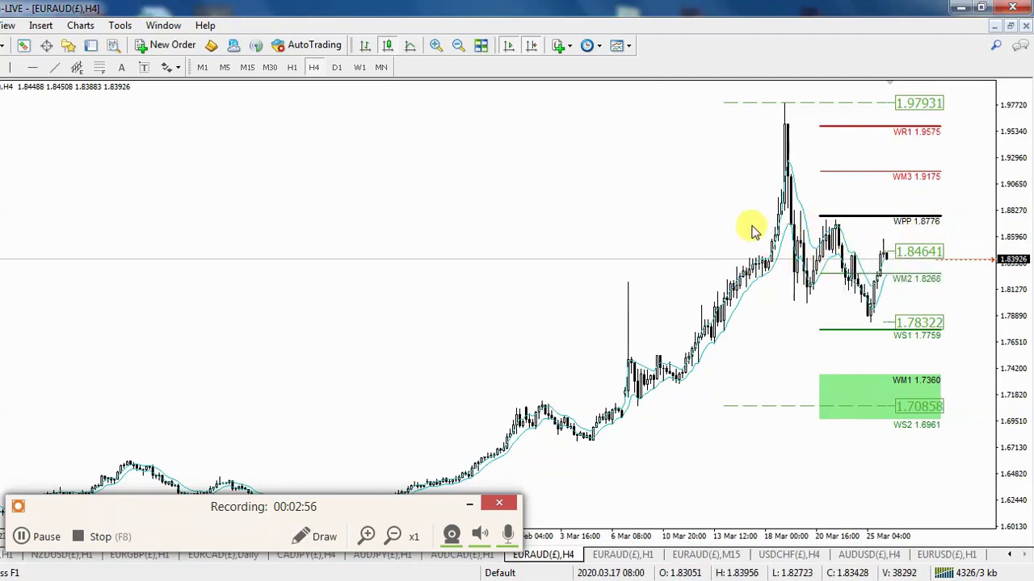
middle_click(889, 235)
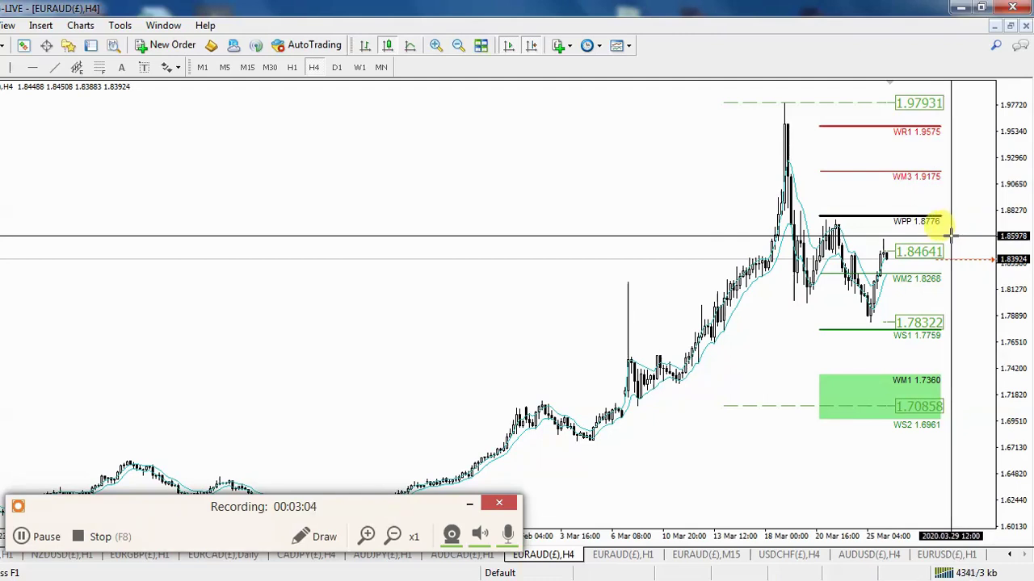
click(950, 235)
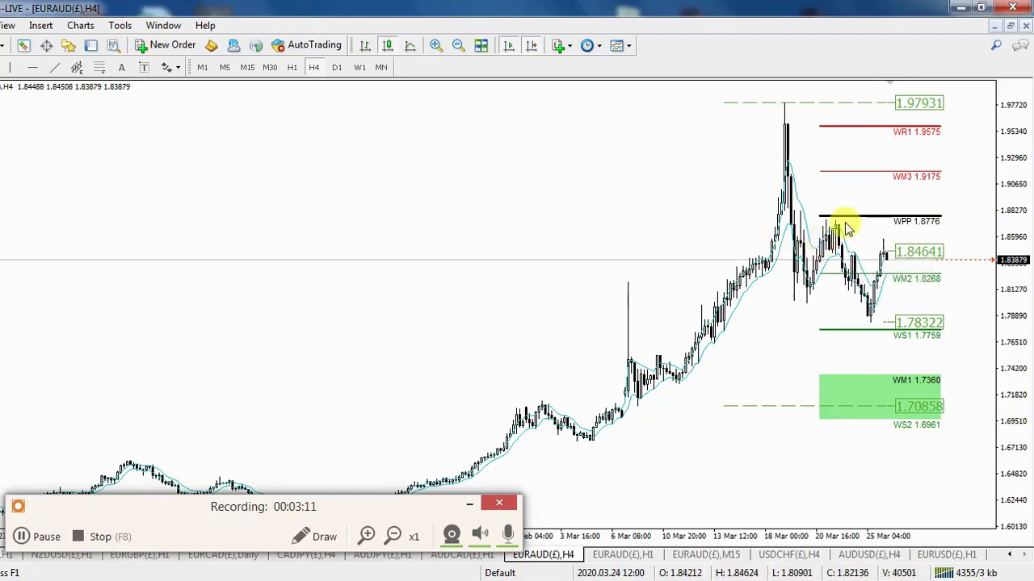
middle_click(623, 215)
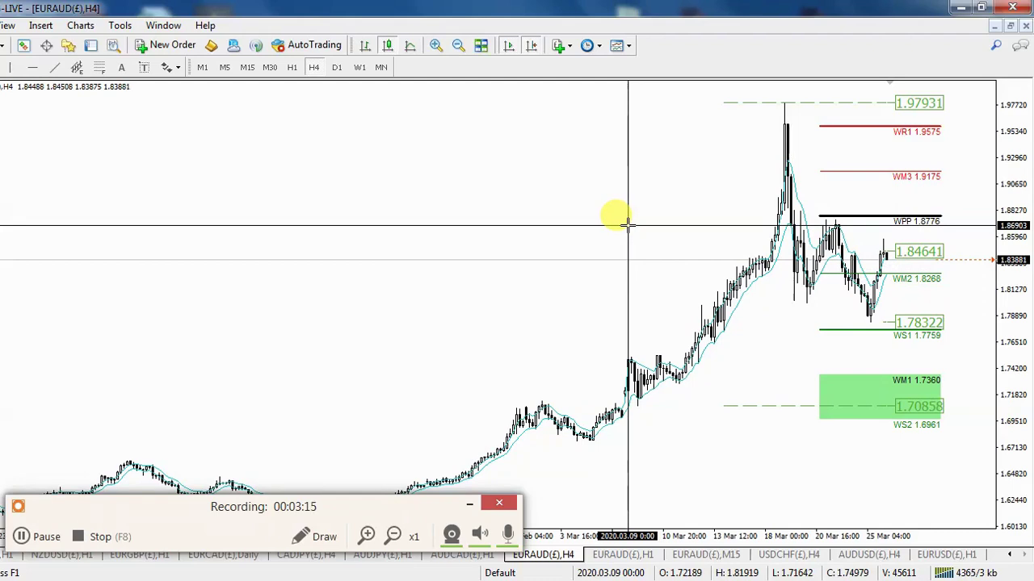
middle_click(630, 230)
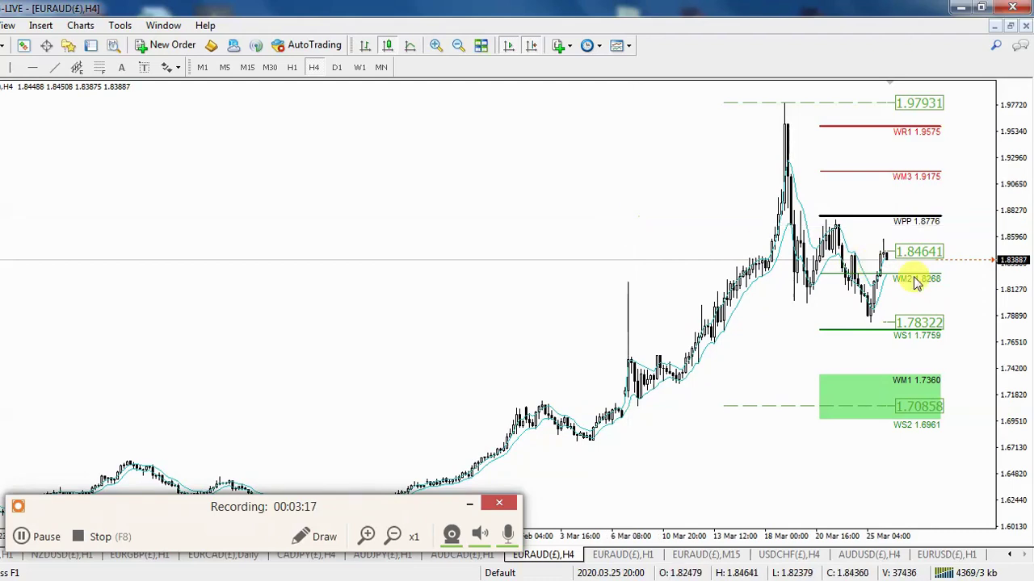
Show EURAUD on the M15 timeframe to view the current price against the 4HS1 level.
click(246, 68)
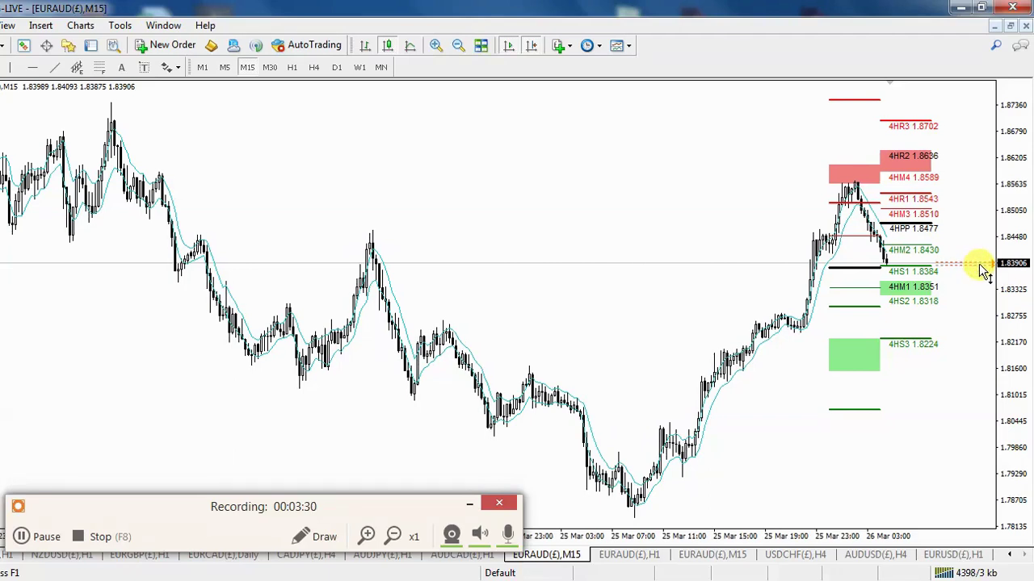
drag(266, 515, 309, 513)
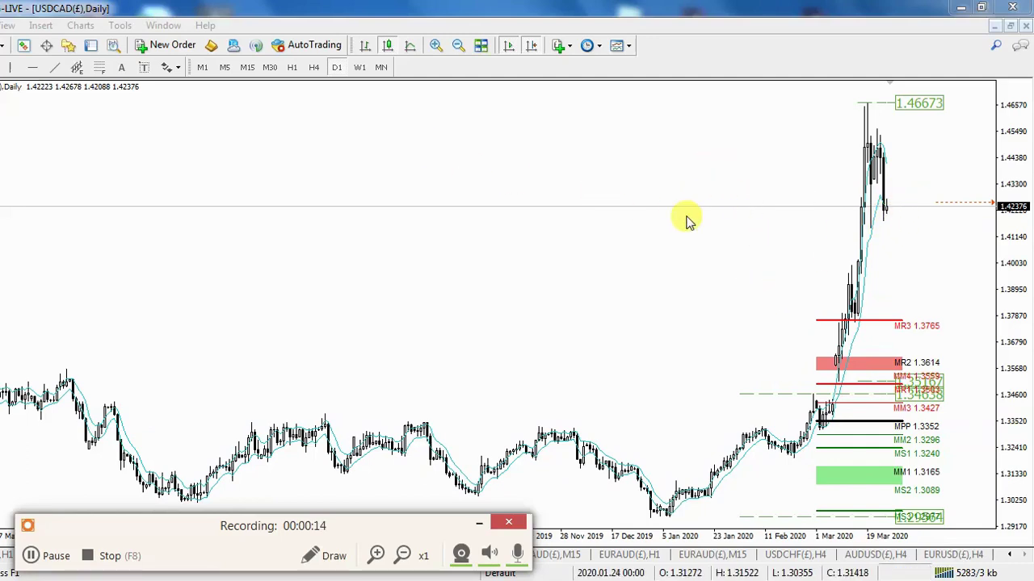
Examine the USDCAD trend channel on H4 and H1, checking the price near DPP with the crosshair.
click(313, 68)
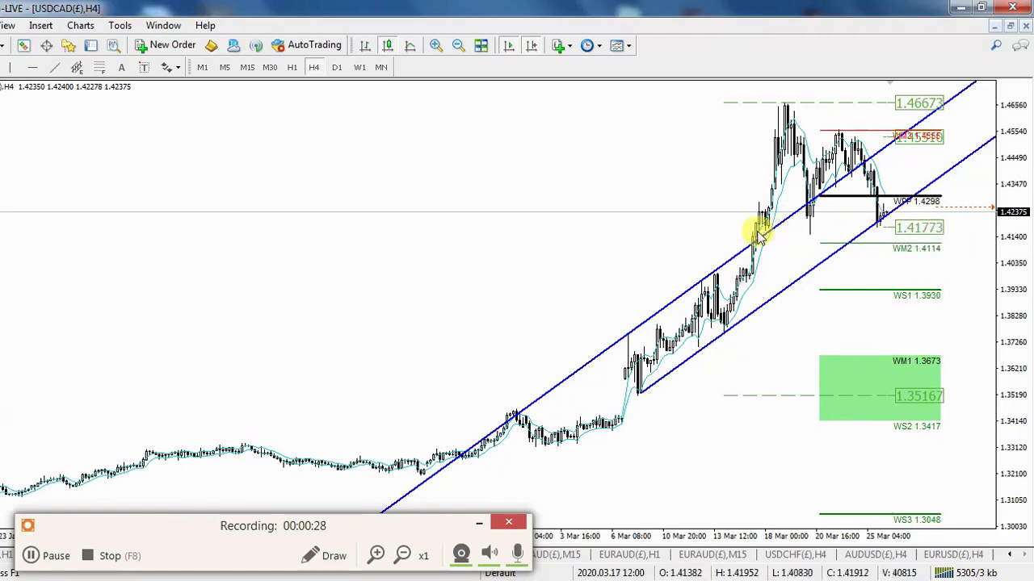
click(295, 69)
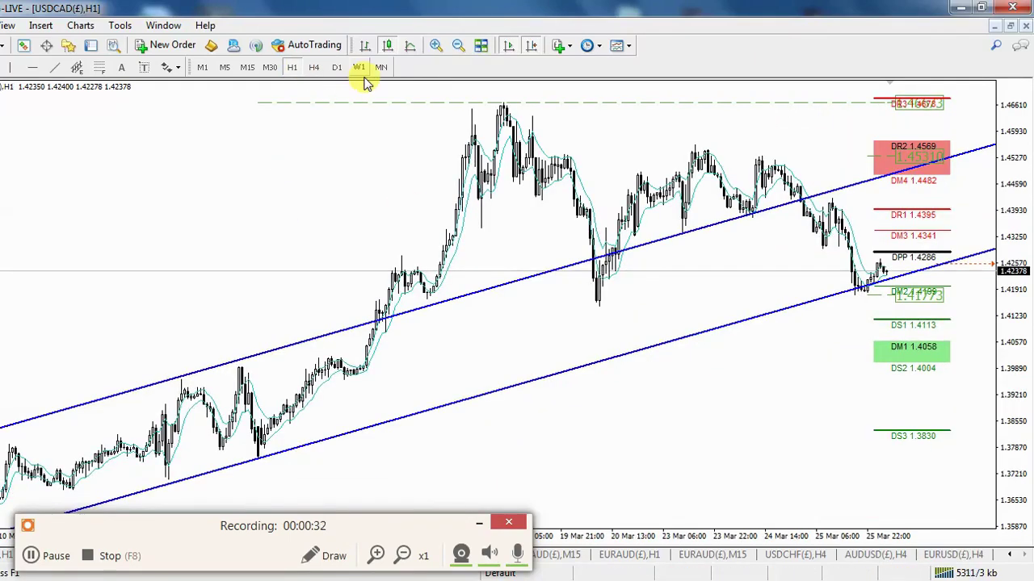
middle_click(768, 257)
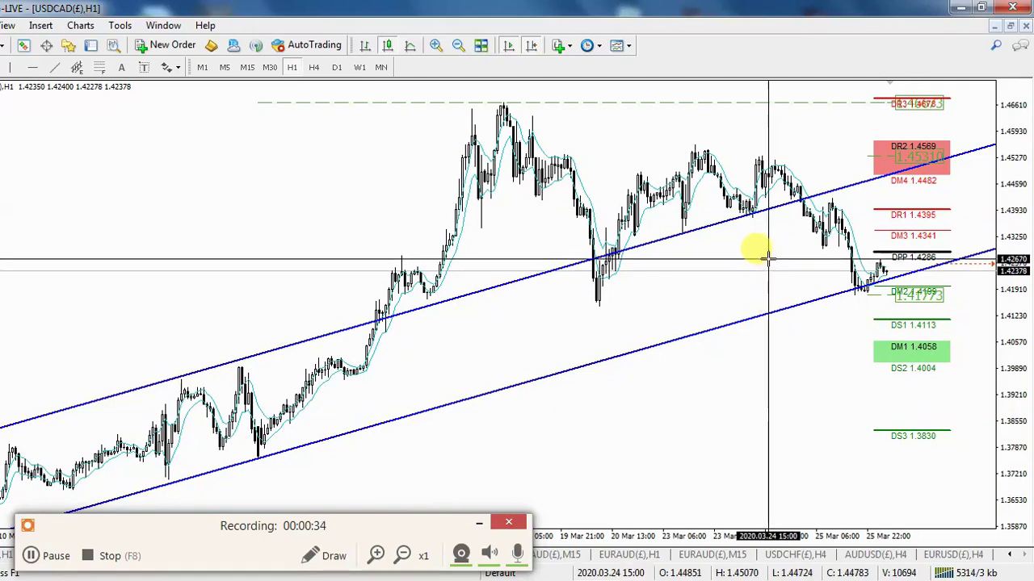
Mark the latest USDCAD H1 swing high below DPP with a temporary red line and check its level with the crosshair.
click(434, 46)
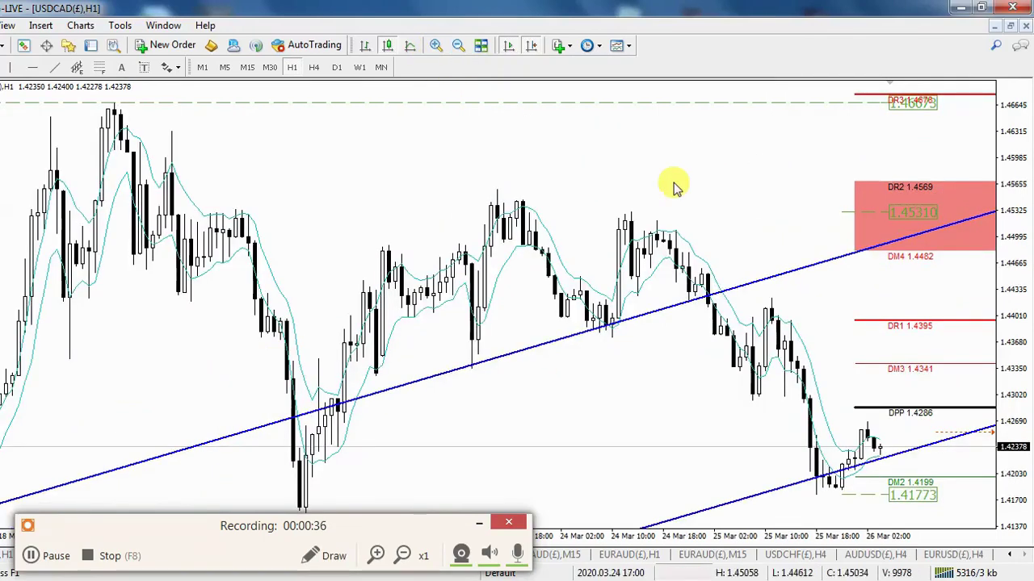
click(327, 556)
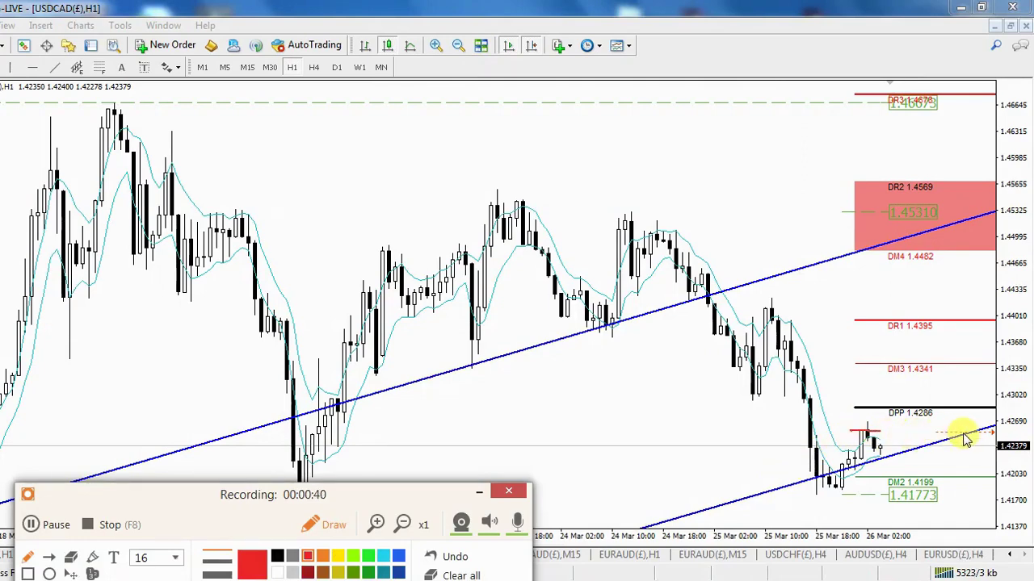
click(323, 529)
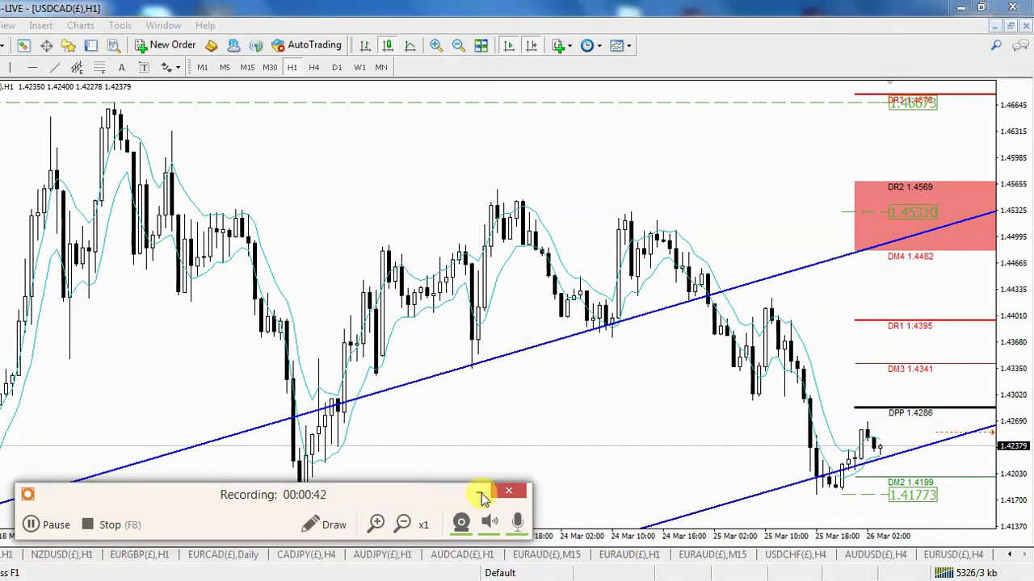
middle_click(654, 426)
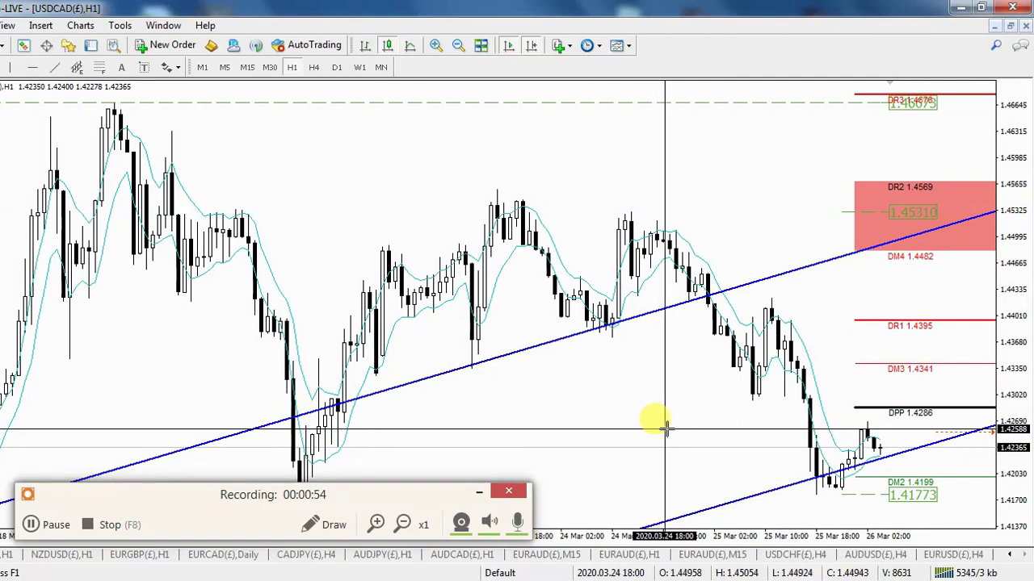
click(967, 455)
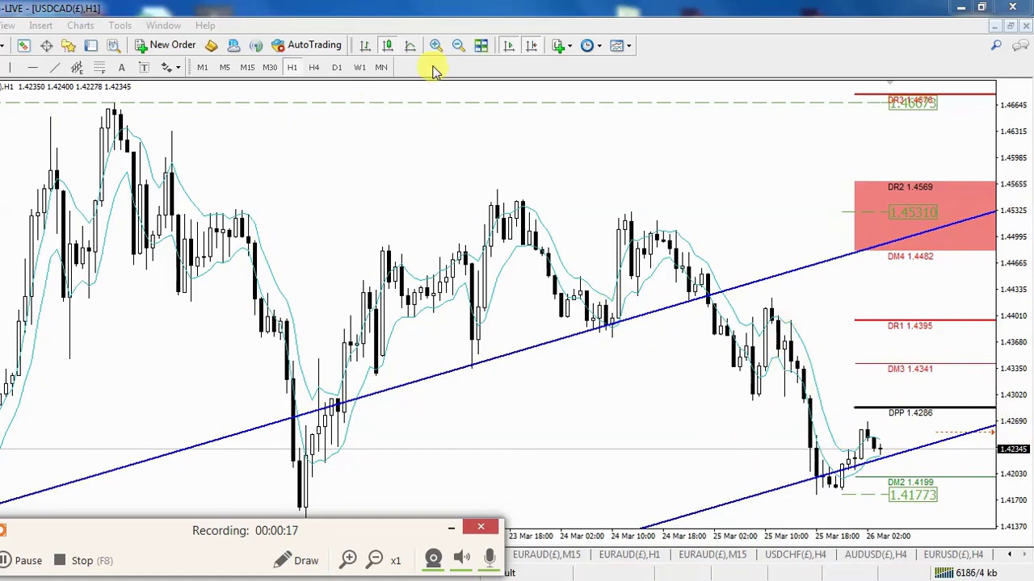
Compare USDCAD against its pivot levels on the M15, H1 and H4 timeframes.
click(458, 46)
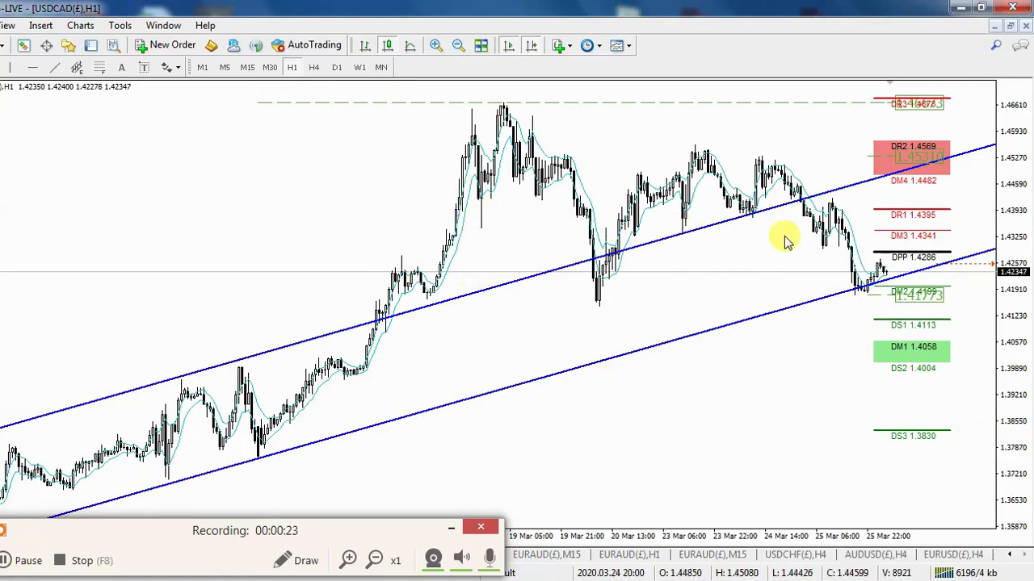
click(248, 67)
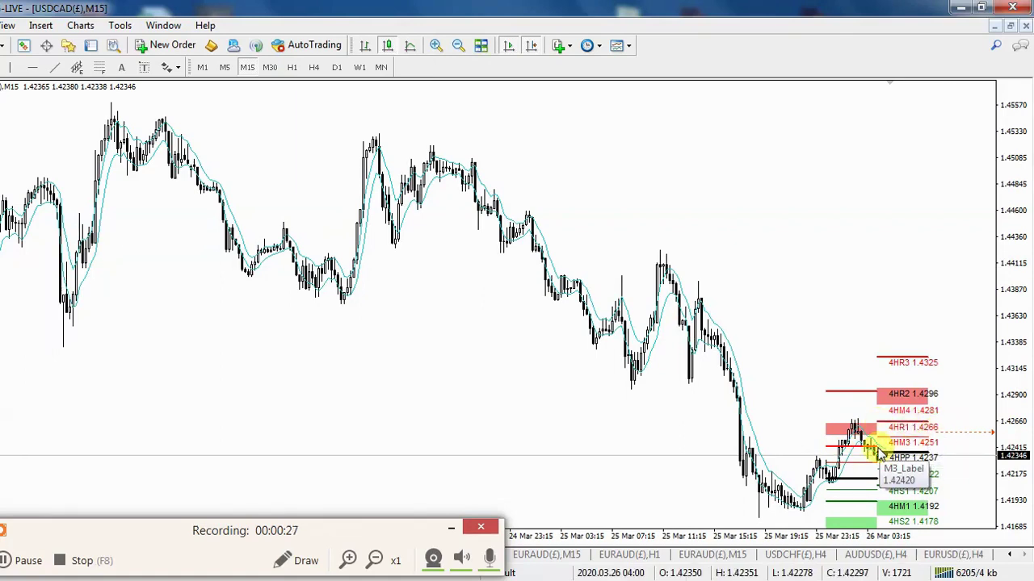
click(294, 70)
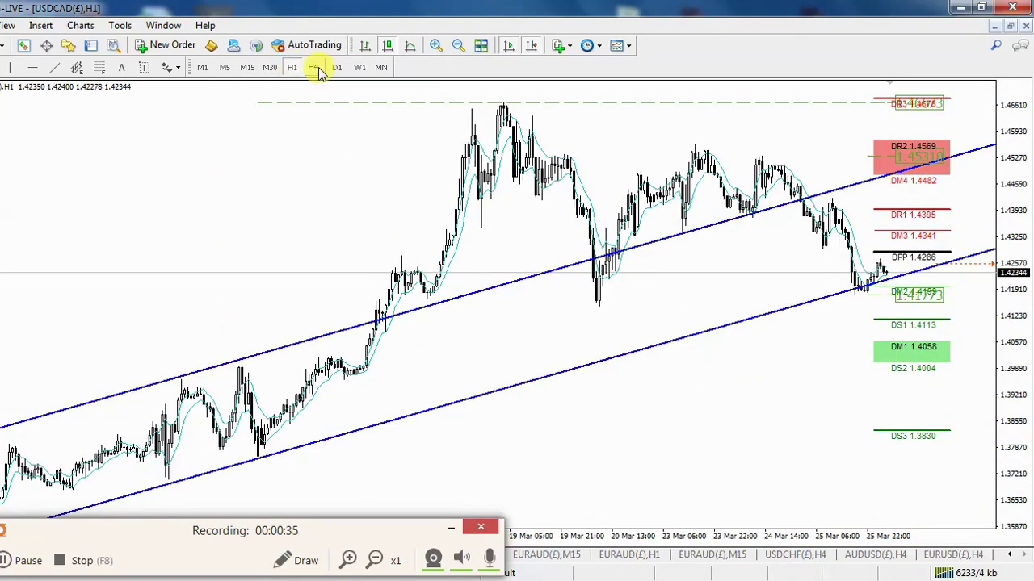
click(315, 67)
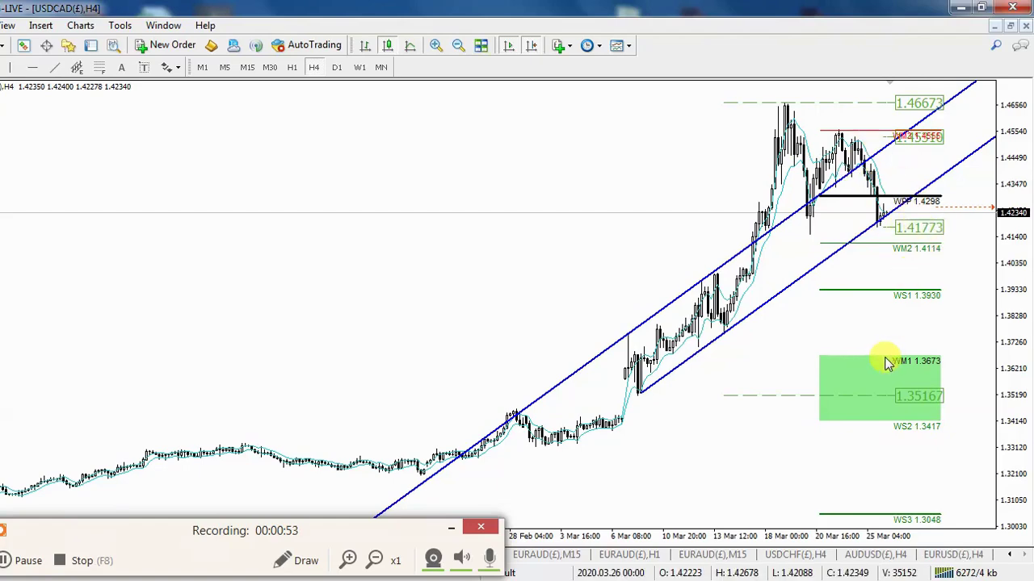
Return USDCAD to the H1 timeframe and check the price level around the DPP pivot with the crosshair.
click(291, 67)
middle_click(629, 186)
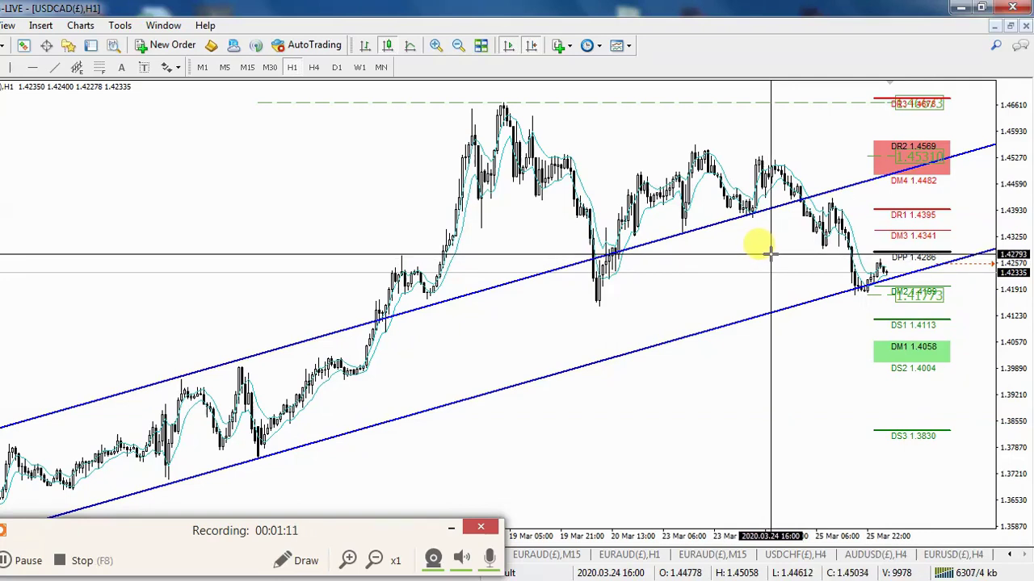
middle_click(775, 263)
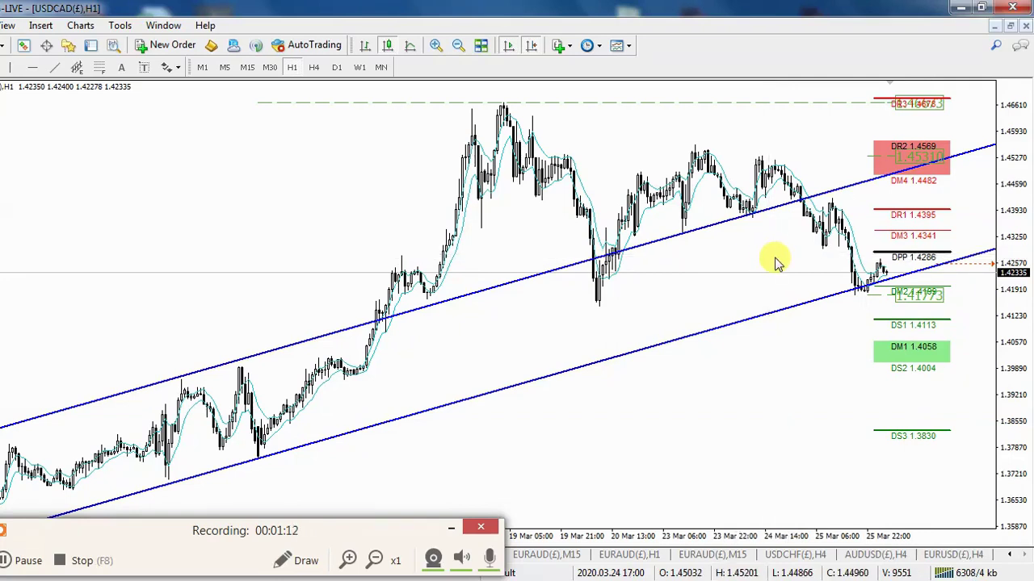
Review USDCAD on H4 and Daily, and inspect the DM2 area on H1 with the crosshair.
click(313, 67)
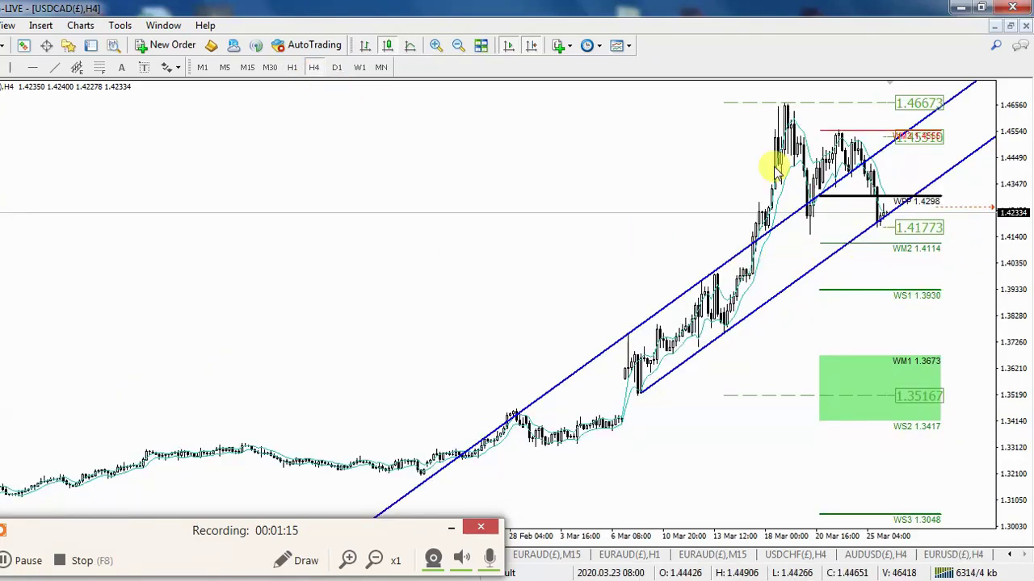
click(336, 68)
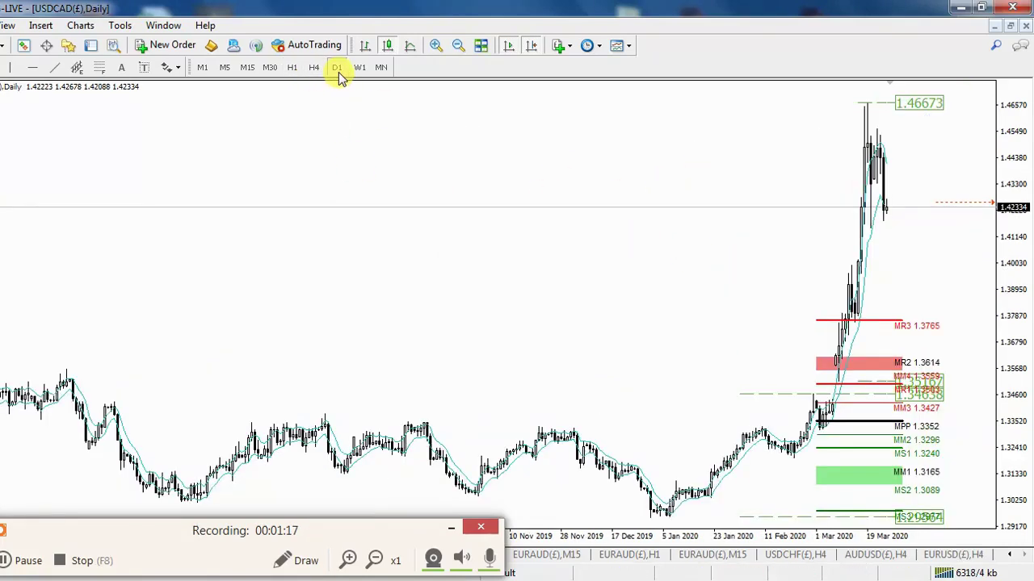
click(313, 68)
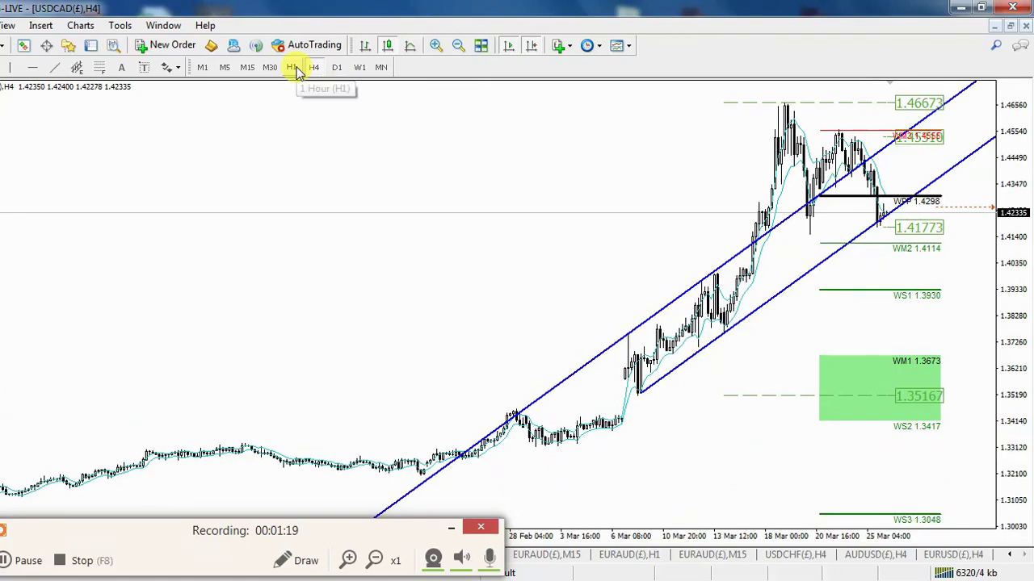
click(292, 68)
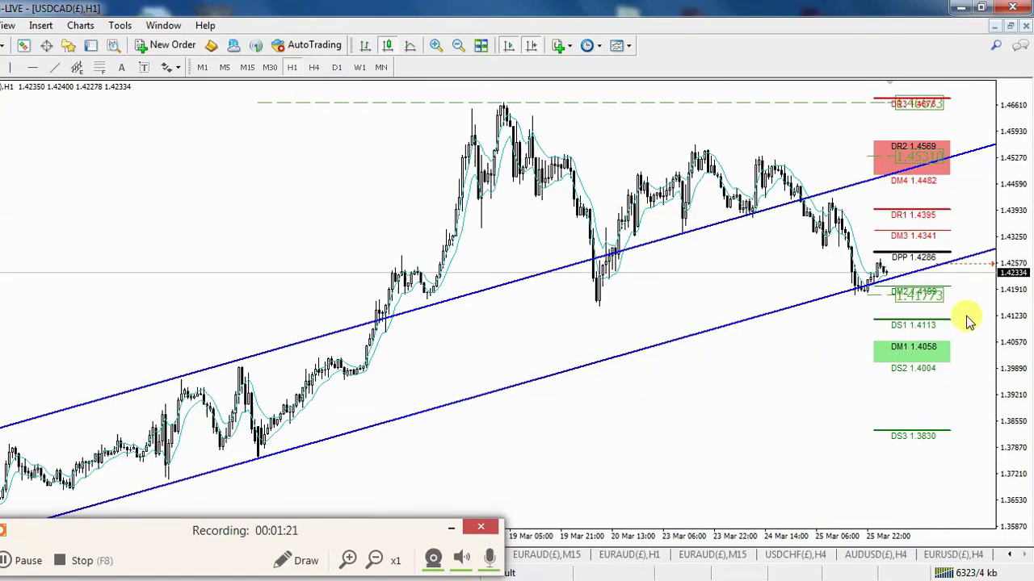
middle_click(796, 294)
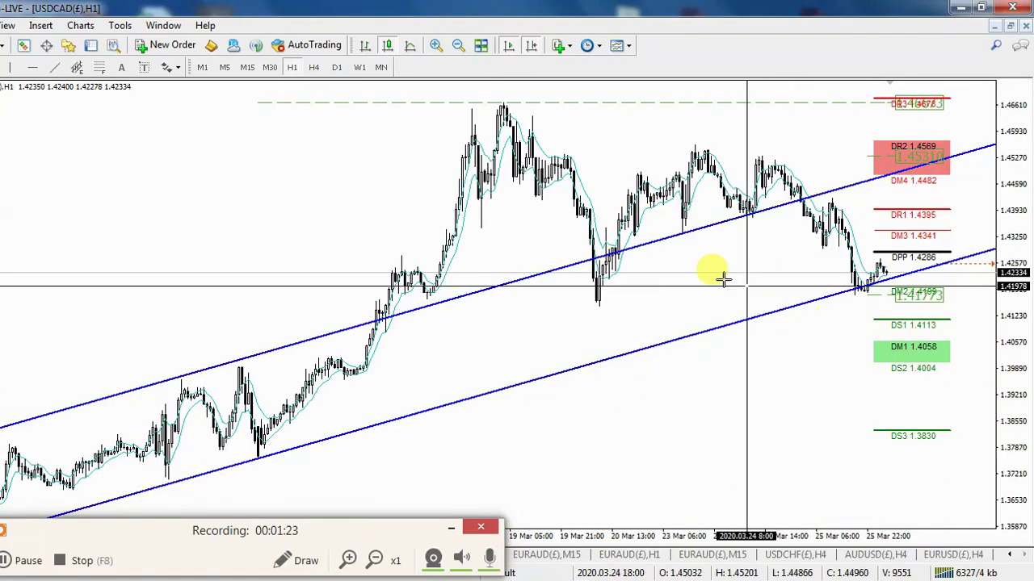
Mark the 20 March swing low and circle the DS1 area on USDCAD H1 in temporary red, then review H4 and Daily.
middle_click(660, 300)
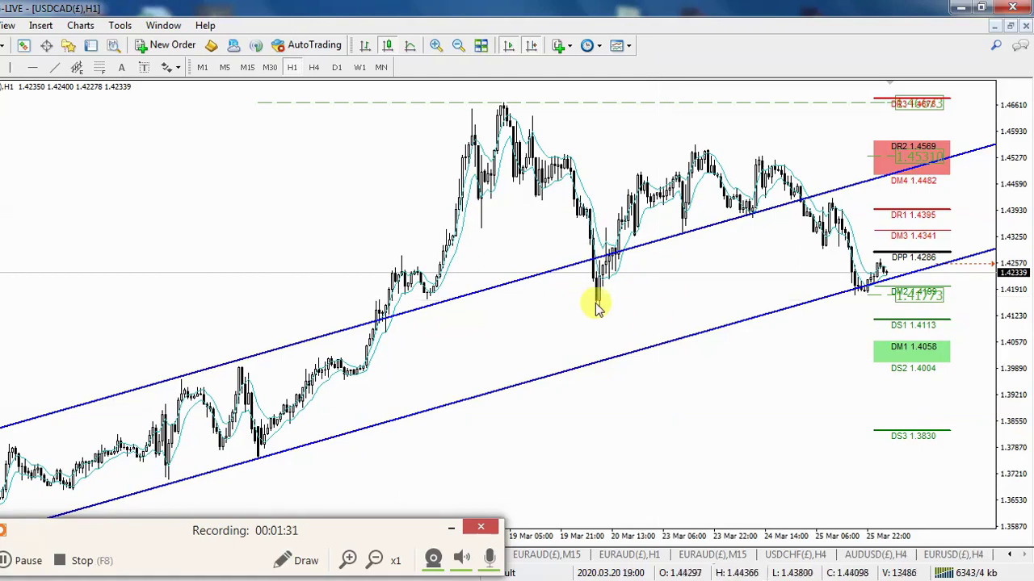
click(306, 560)
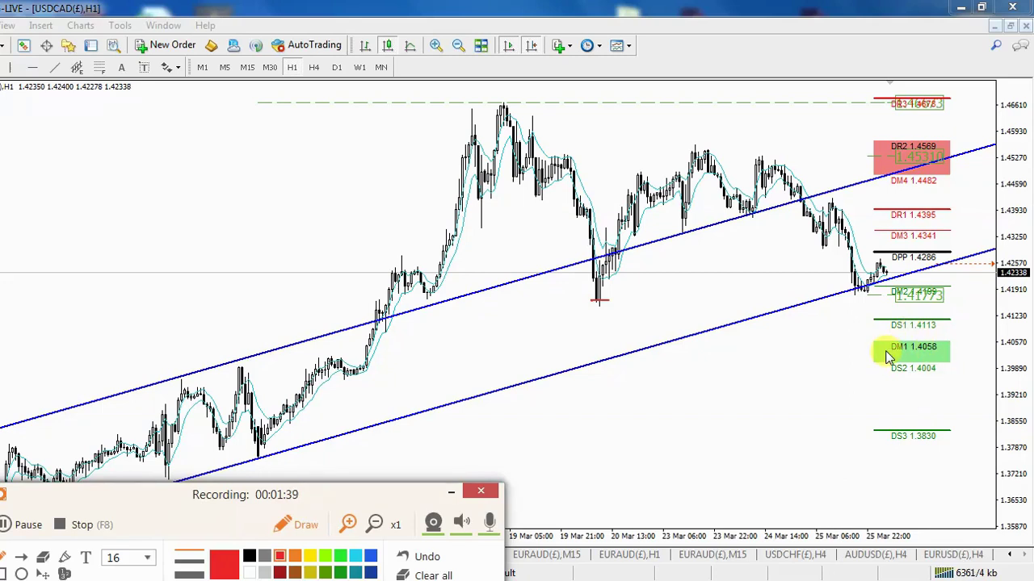
drag(584, 300, 638, 301)
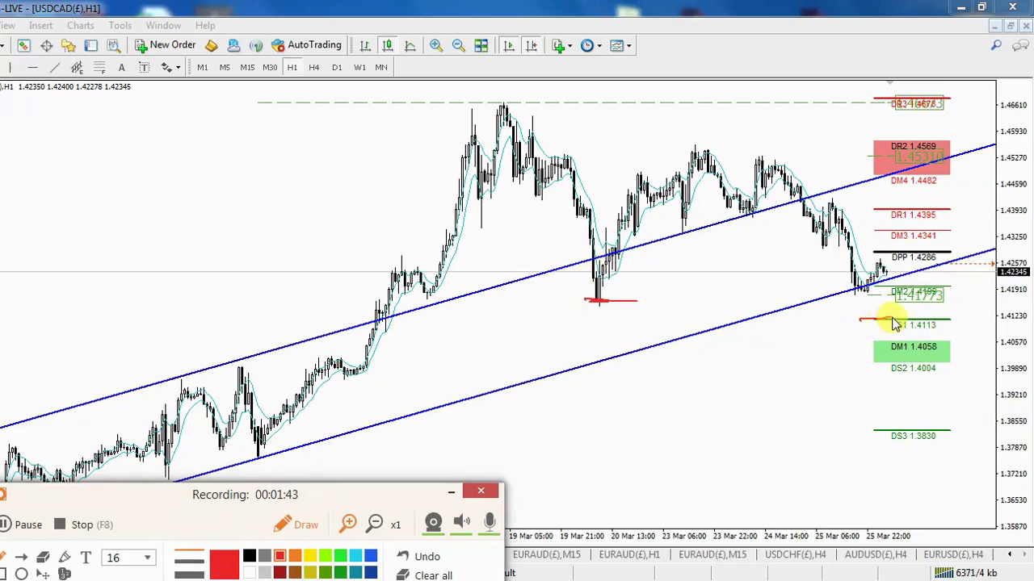
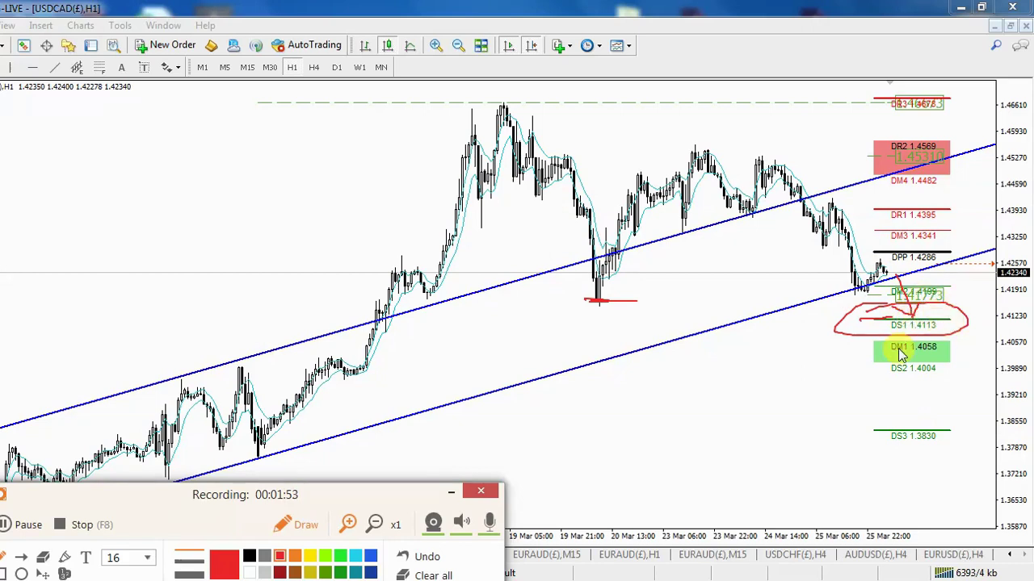
click(432, 572)
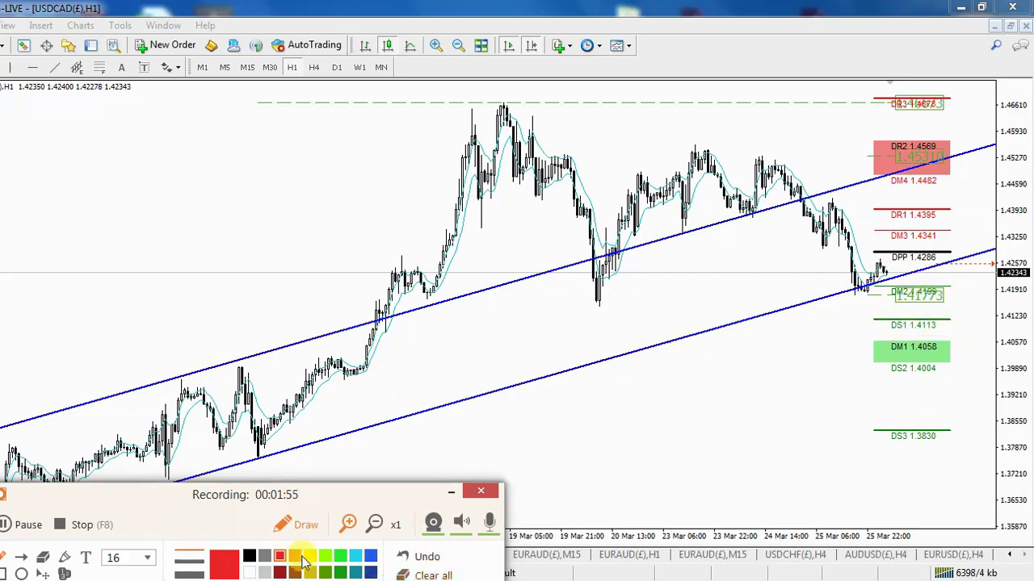
click(300, 526)
click(314, 67)
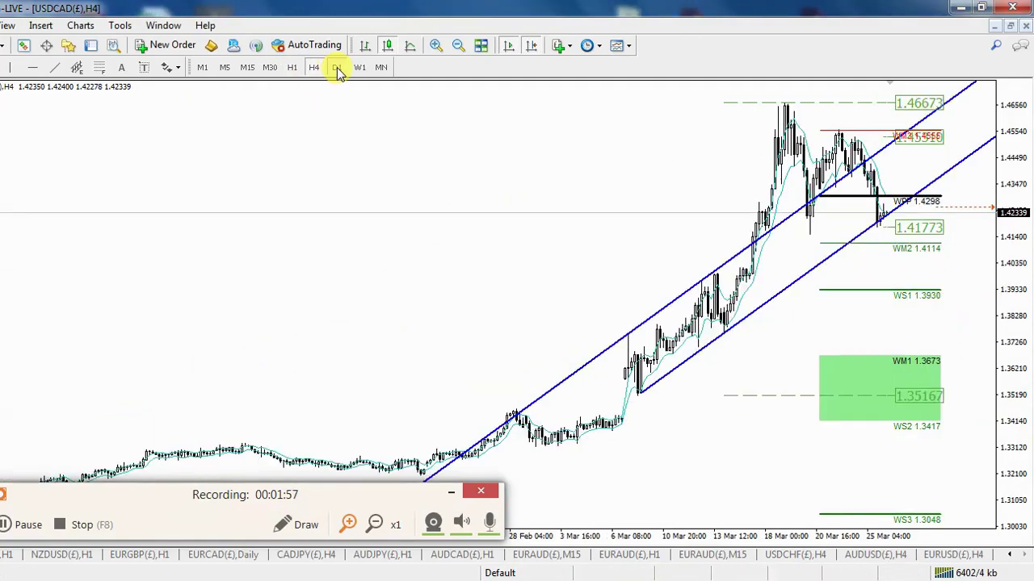
click(337, 67)
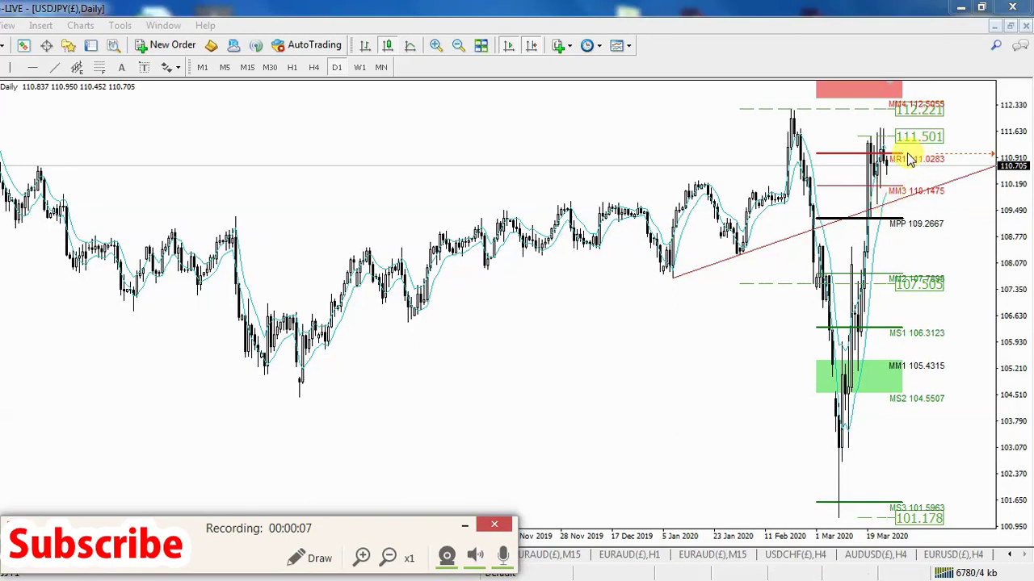
Bring up USDJPY on H4 and inspect the recent highs around the 111.488 line with the crosshair.
click(315, 68)
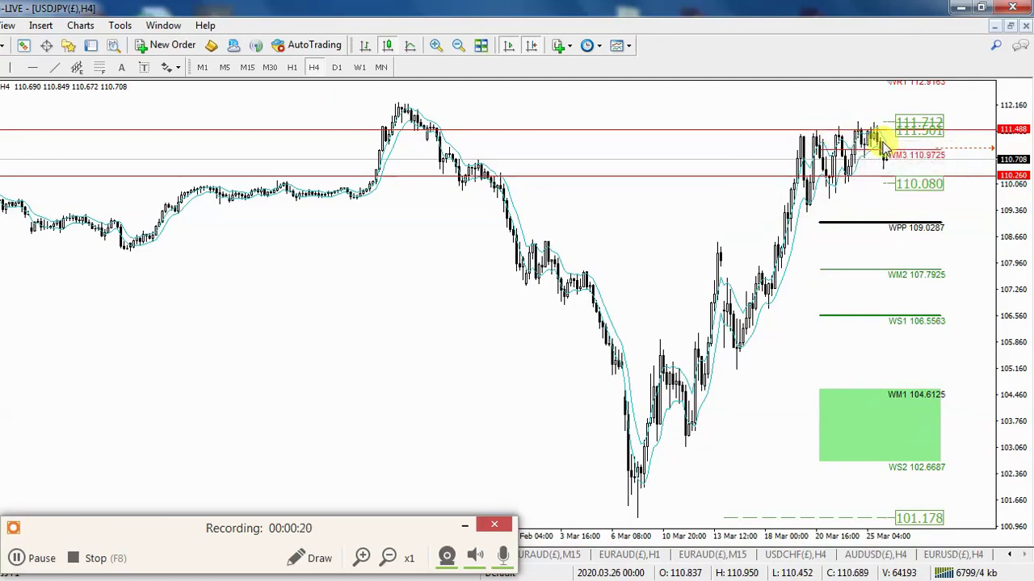
click(437, 45)
middle_click(765, 93)
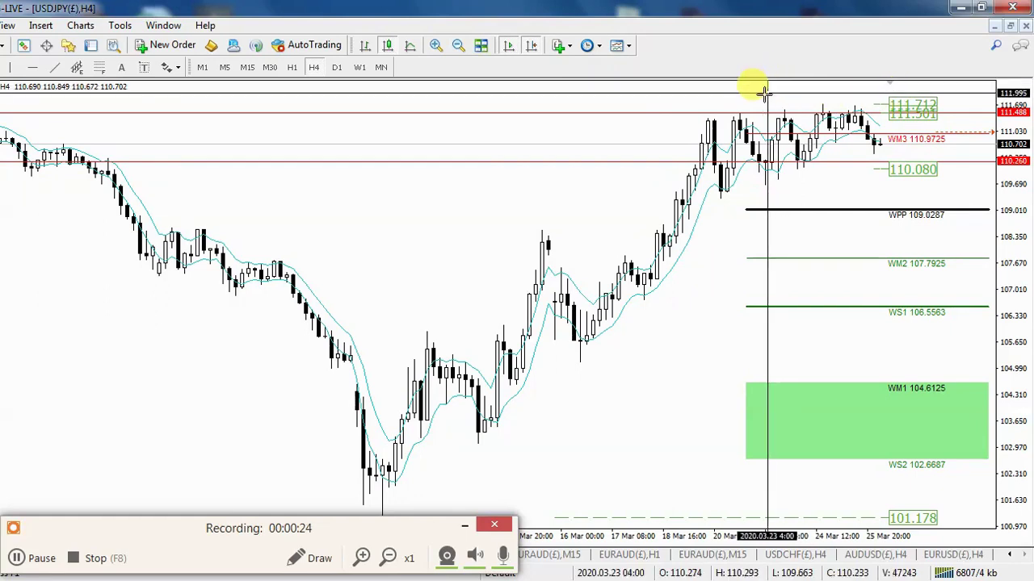
middle_click(738, 105)
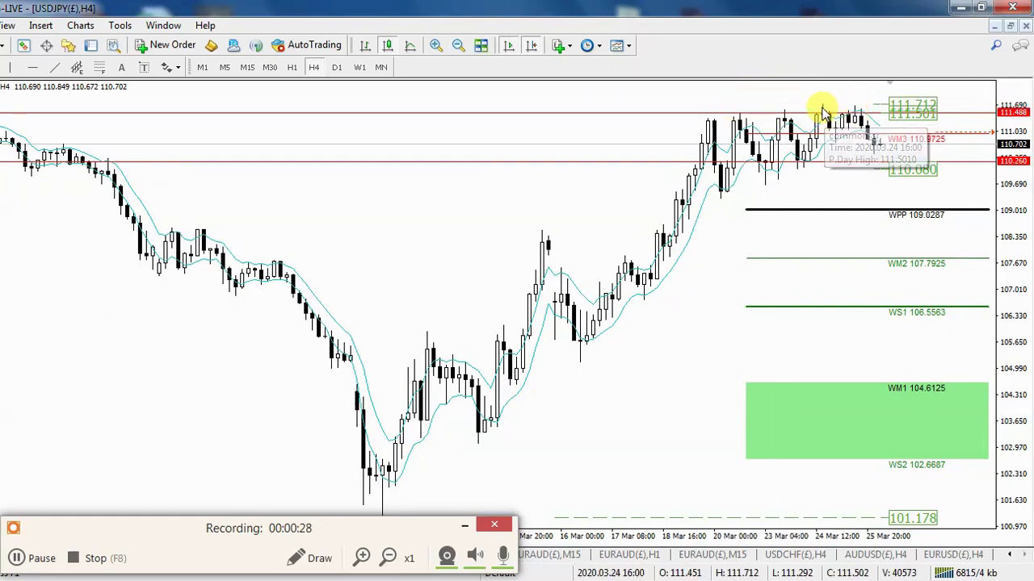
Trace the USDJPY H4 swings between the 110.260 and 111.488 lines with temporary red strokes, then clear them.
click(307, 558)
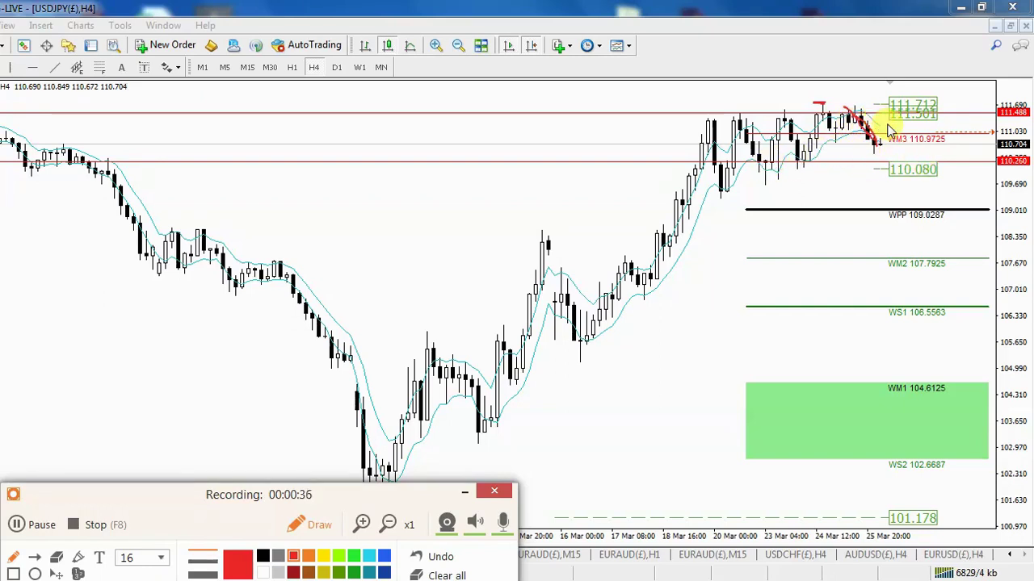
mouse_move(693, 130)
mouse_down()
mouse_move(783, 131)
mouse_move(870, 103)
mouse_up()
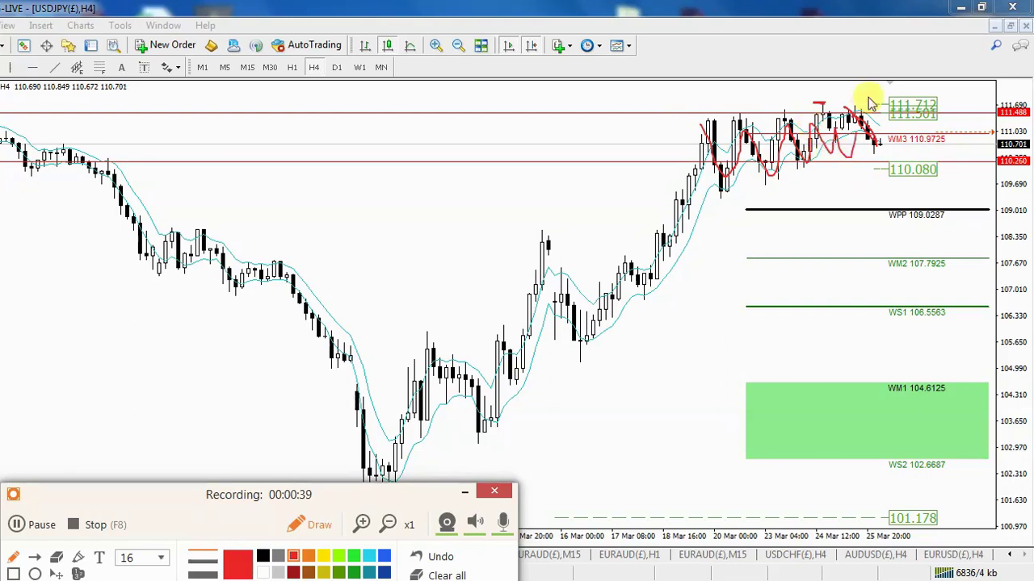
click(446, 575)
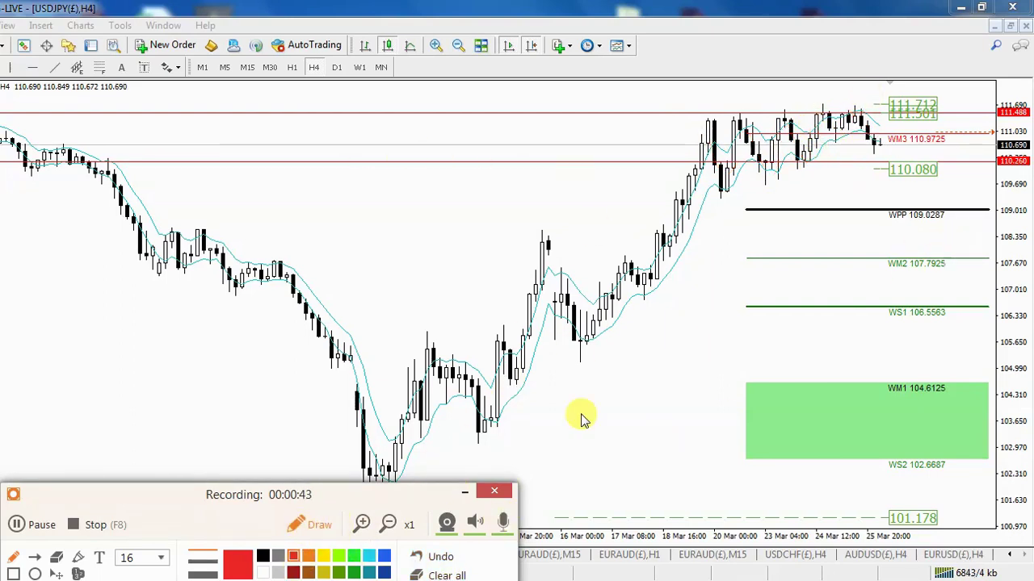
click(305, 525)
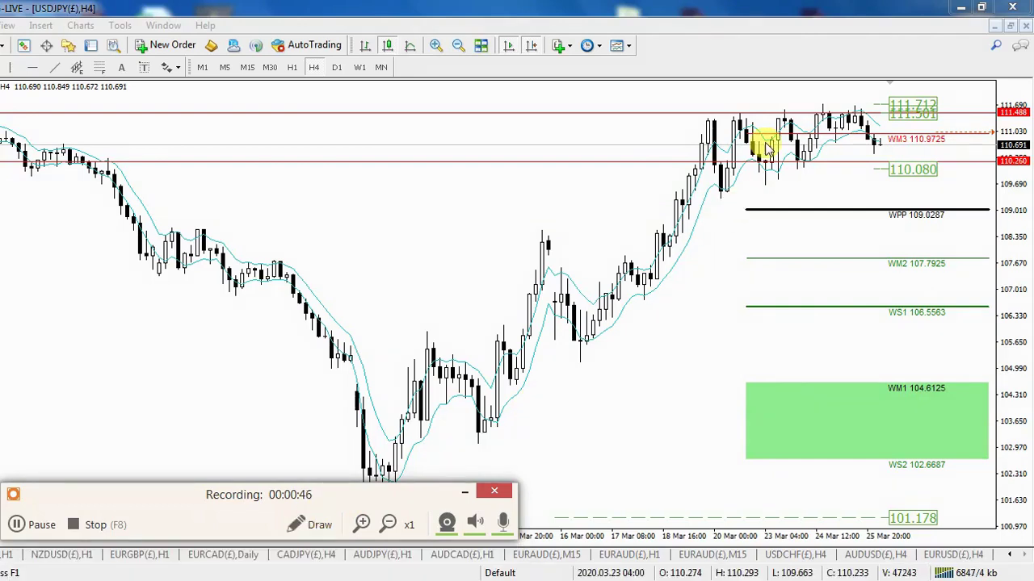
Check the USDJPY H4 price area between the 110.080 level and the WPP pivot with the crosshair.
click(457, 47)
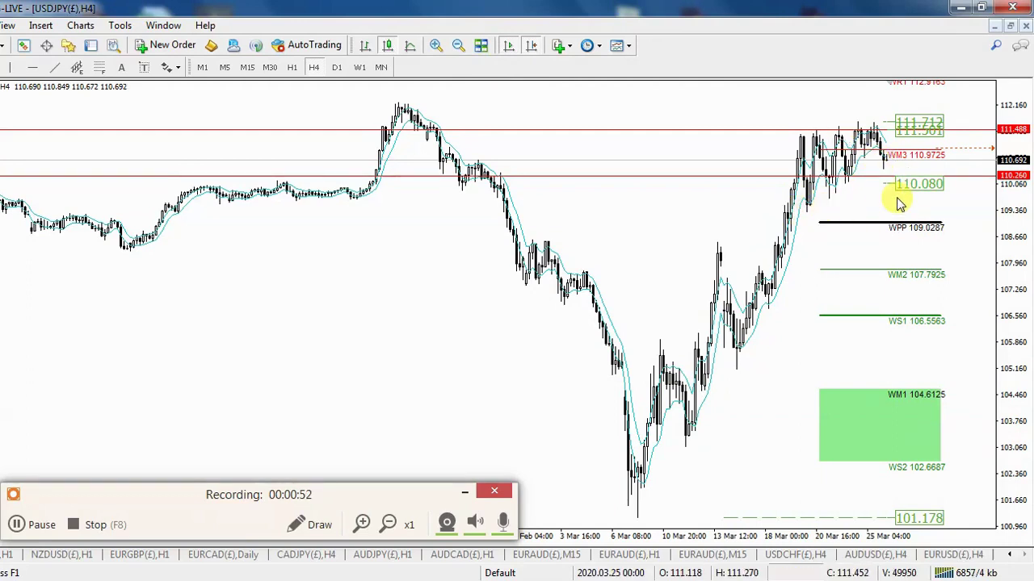
middle_click(900, 203)
middle_click(929, 209)
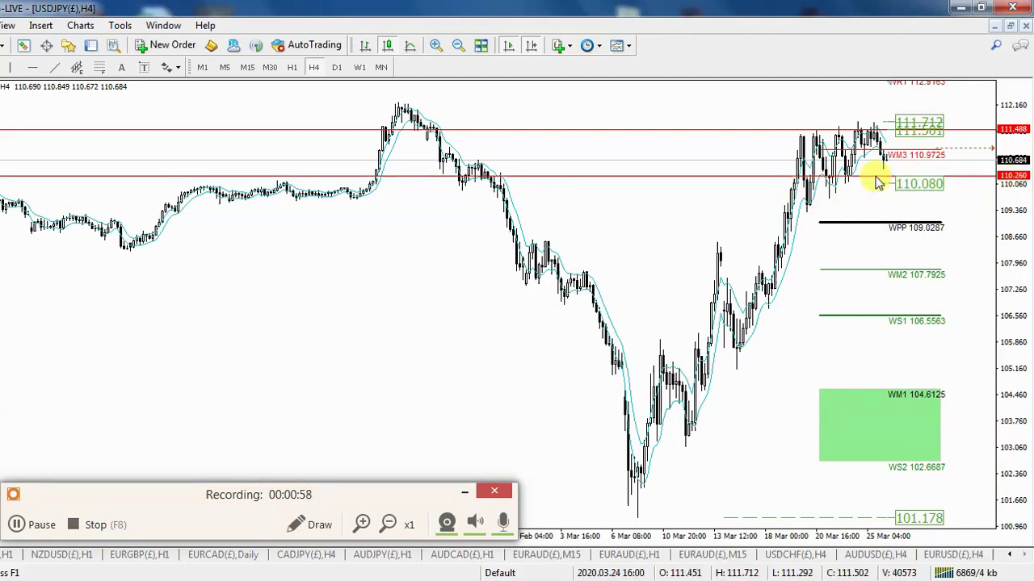
middle_click(691, 194)
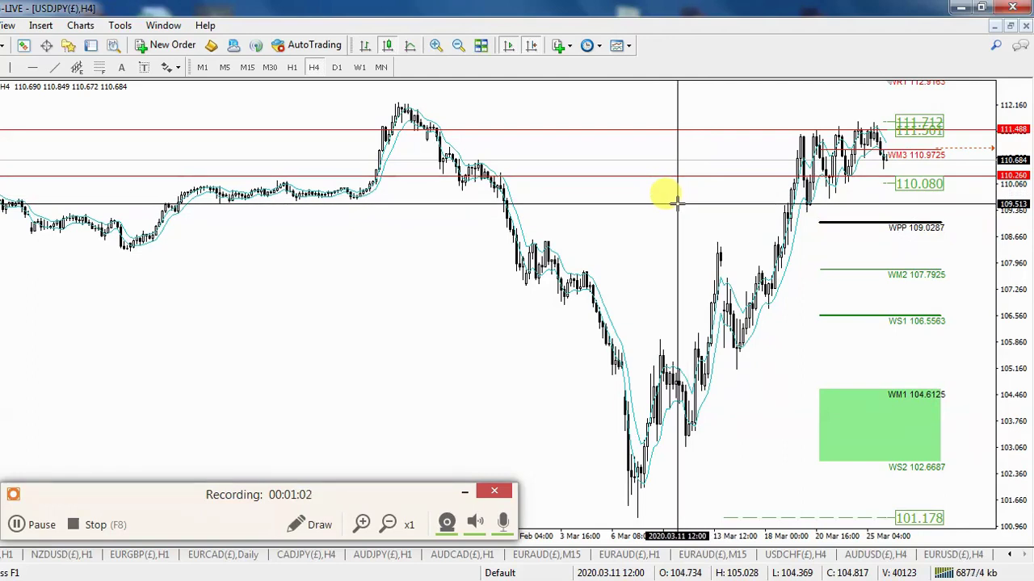
middle_click(677, 204)
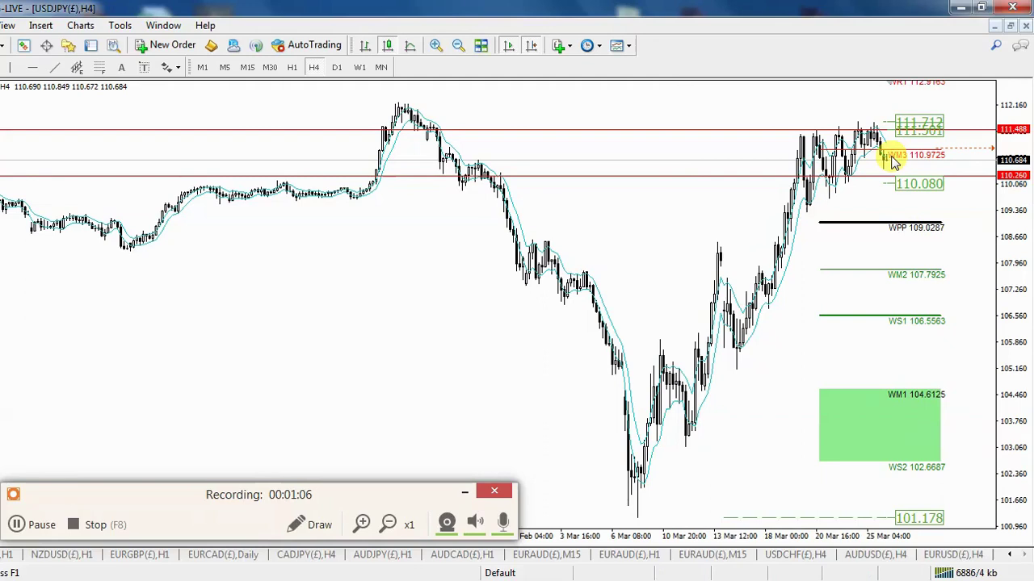
Mark the USDJPY H4 swing low just above WPP with temporary red lines and check the WM3 level with the crosshair.
mouse_move(882, 152)
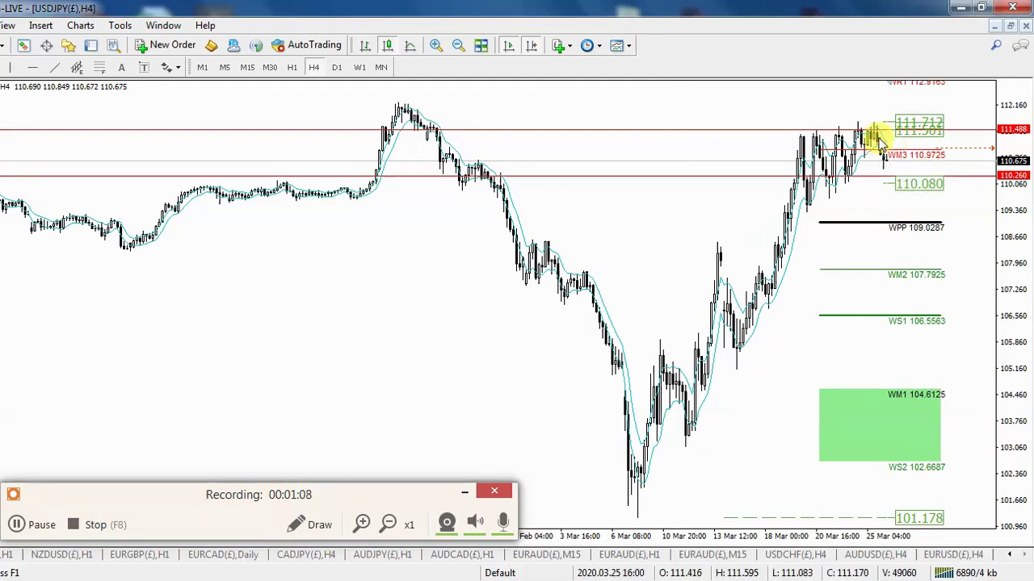
click(318, 525)
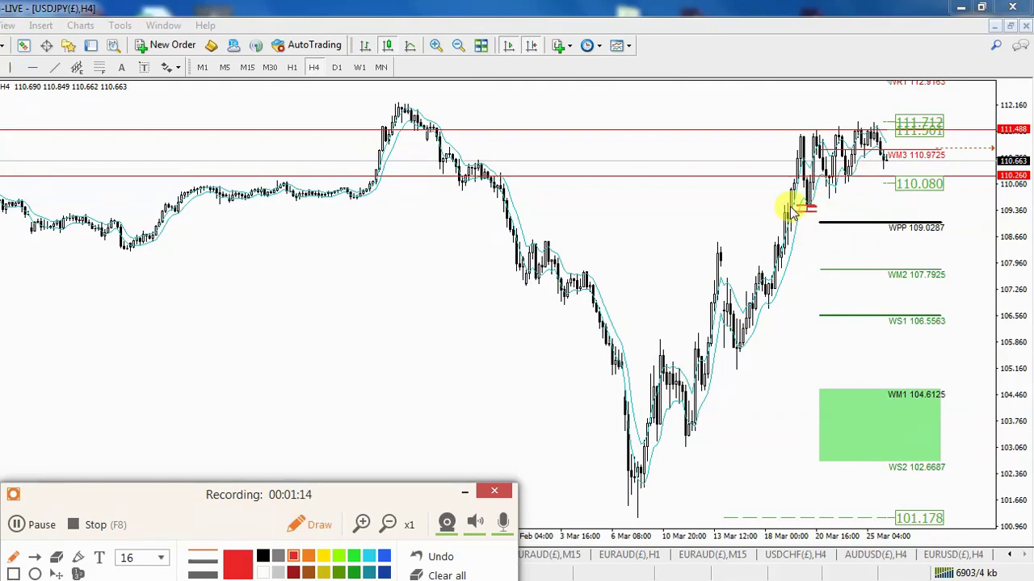
drag(792, 215, 922, 216)
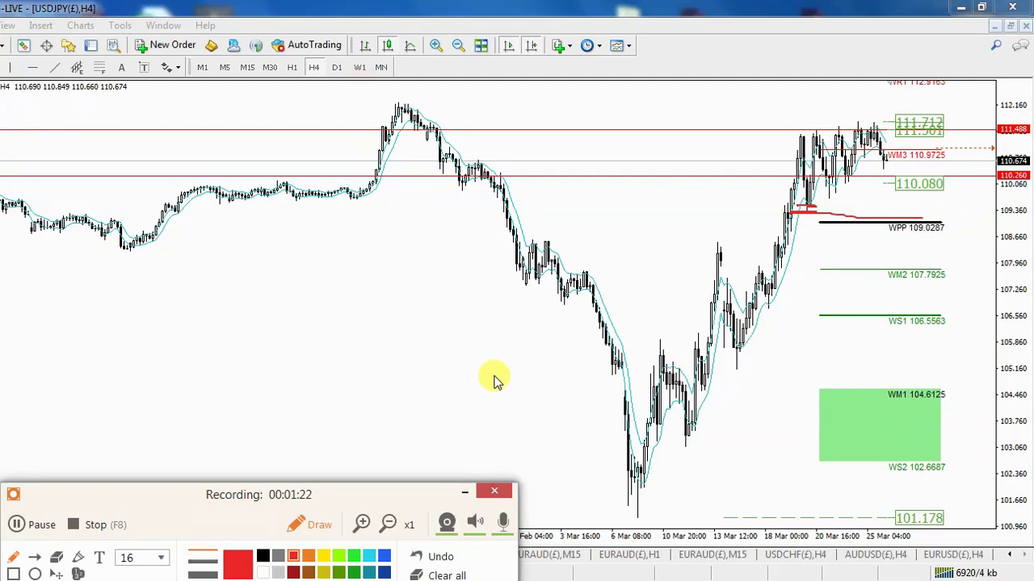
click(441, 576)
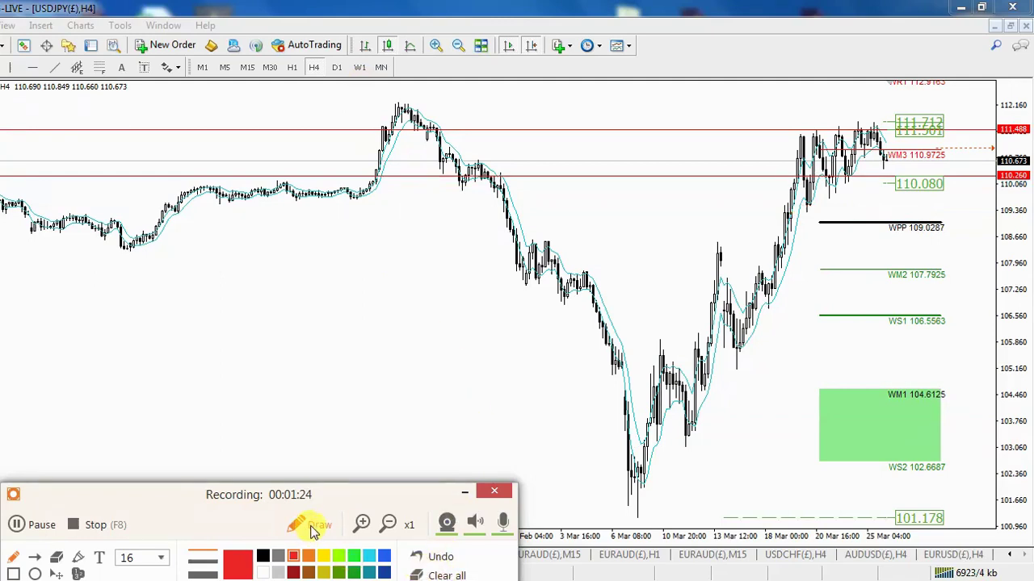
click(315, 527)
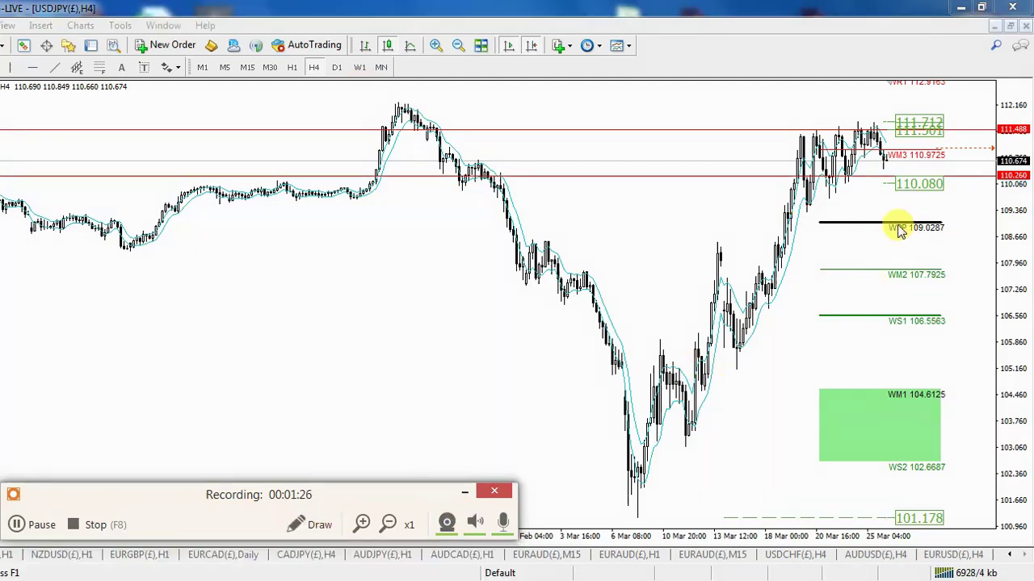
middle_click(928, 157)
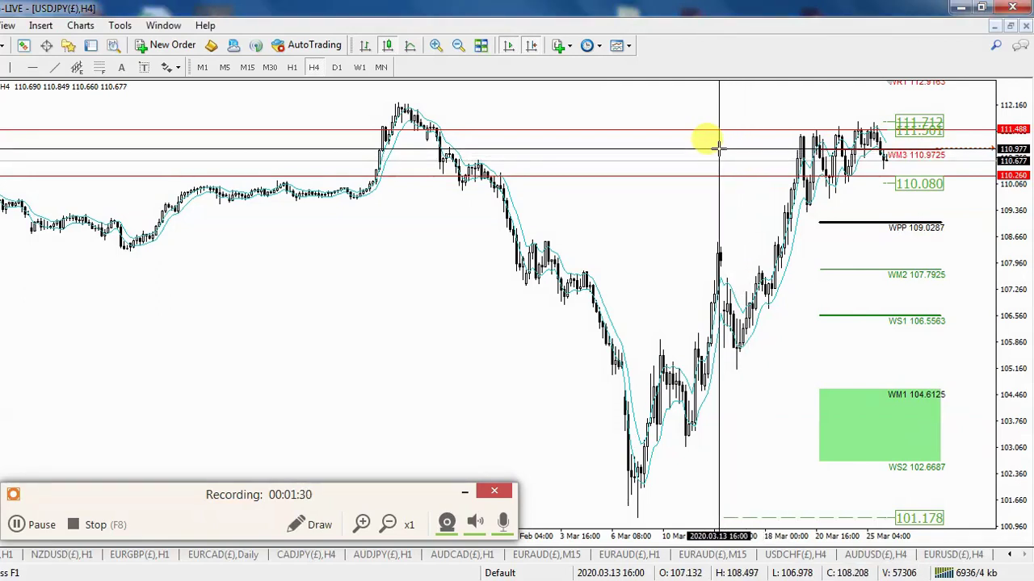
click(719, 149)
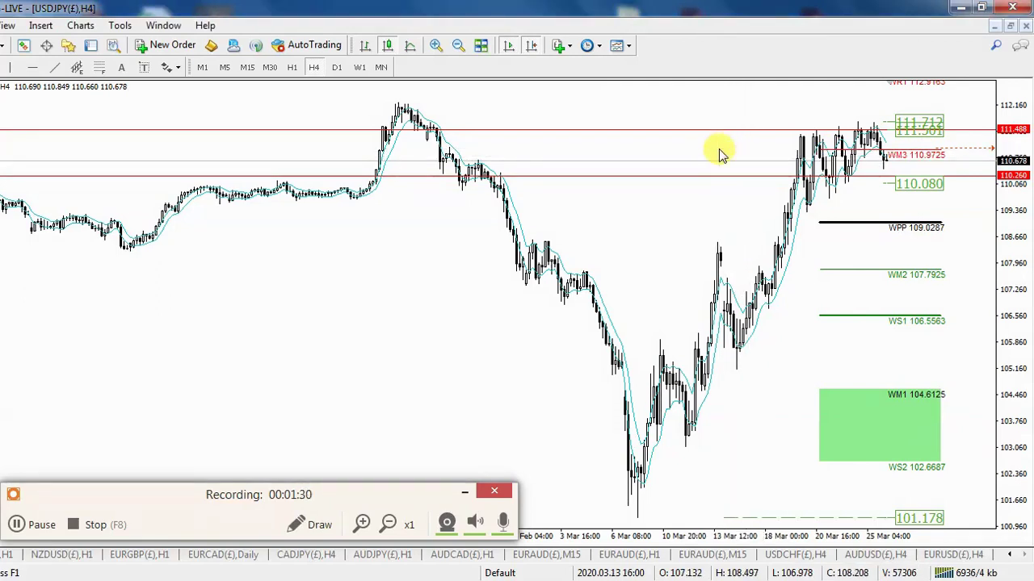
Switch USDJPY to H1 and check the price level just below the DPP pivot with the crosshair.
click(293, 67)
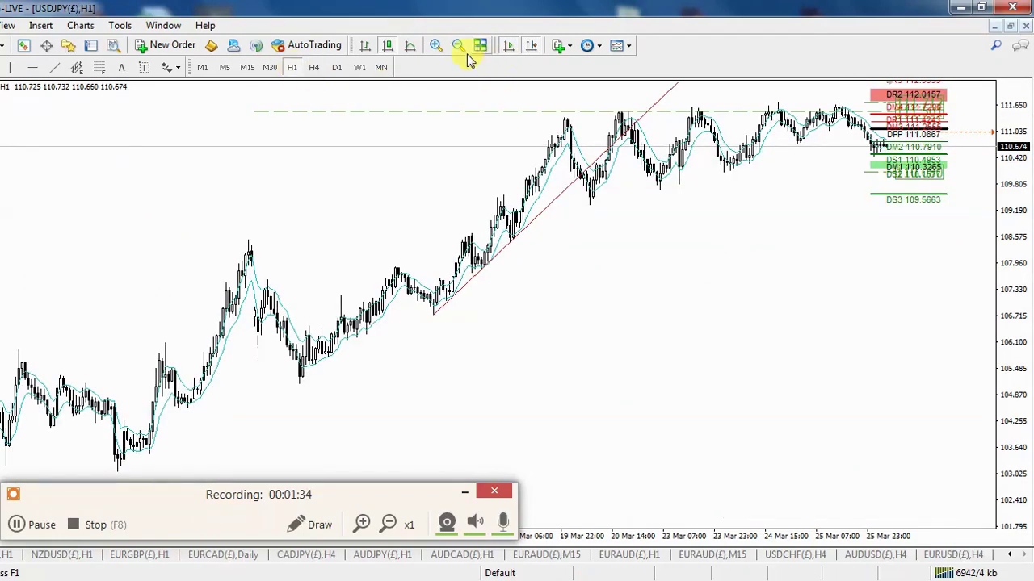
click(435, 45)
click(435, 45)
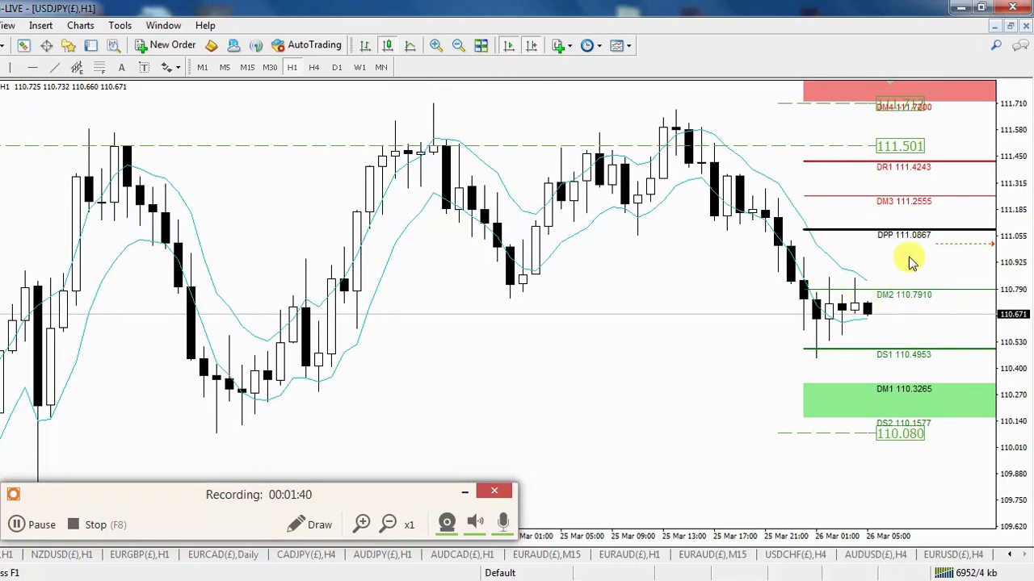
middle_click(861, 260)
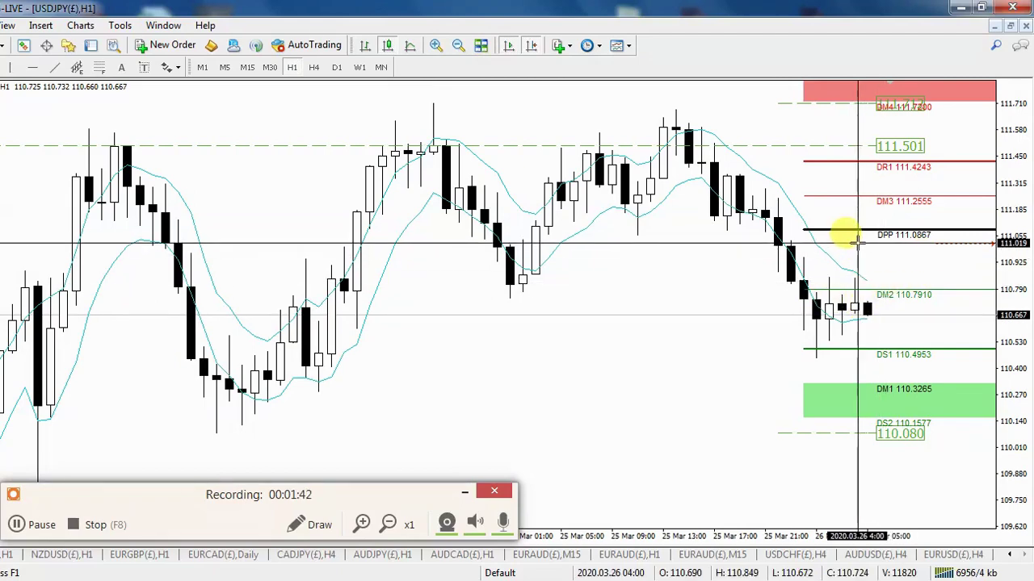
click(861, 246)
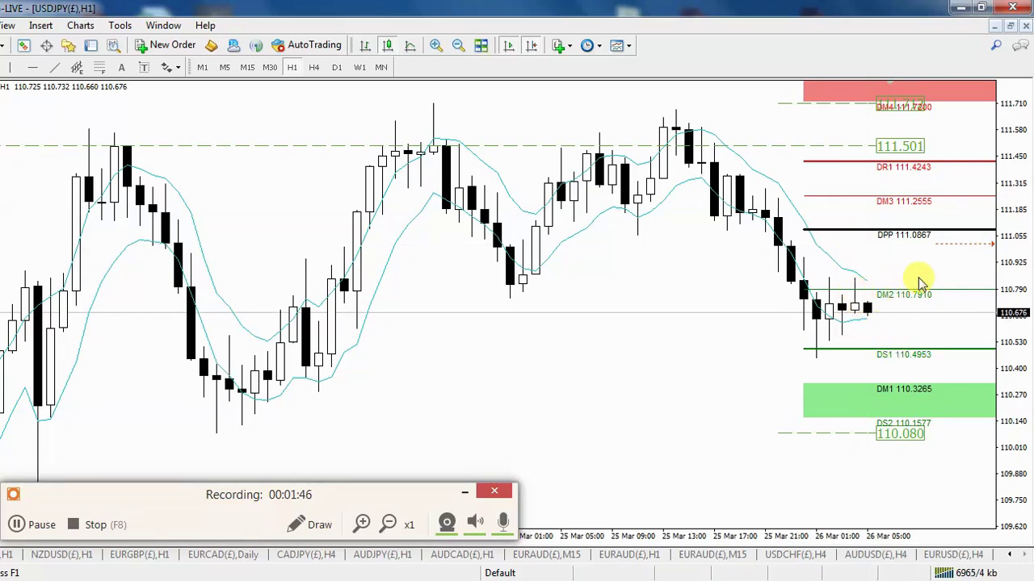
middle_click(854, 242)
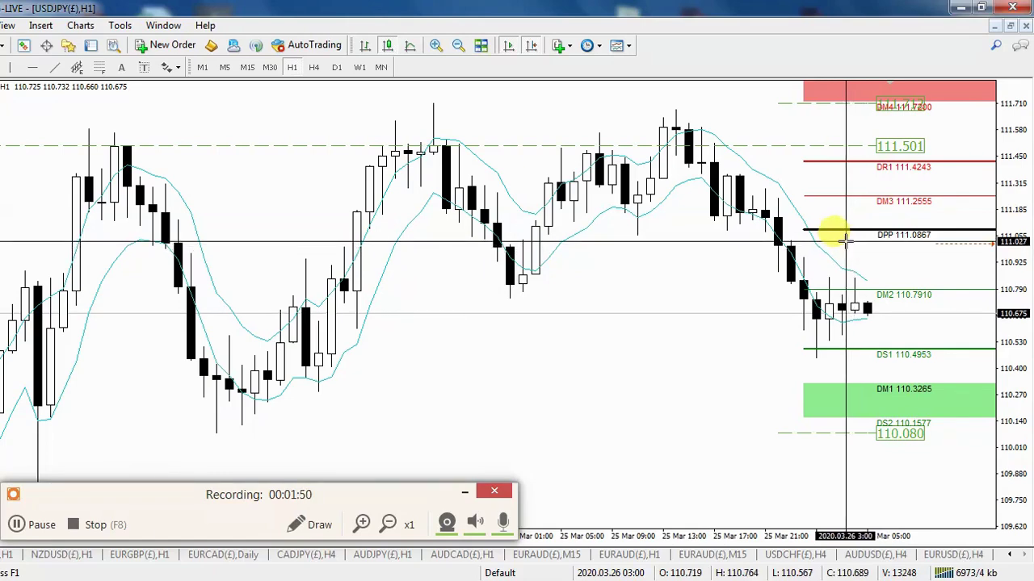
middle_click(844, 239)
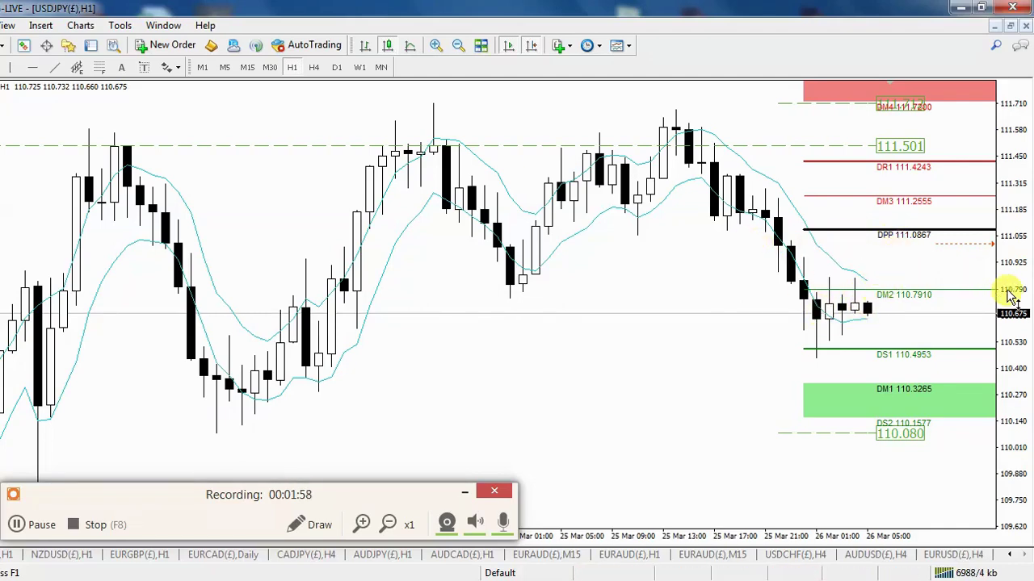
Compare USDJPY on H4 and H1, and inspect the wider H1 range near the 111.501 level with the crosshair.
click(313, 67)
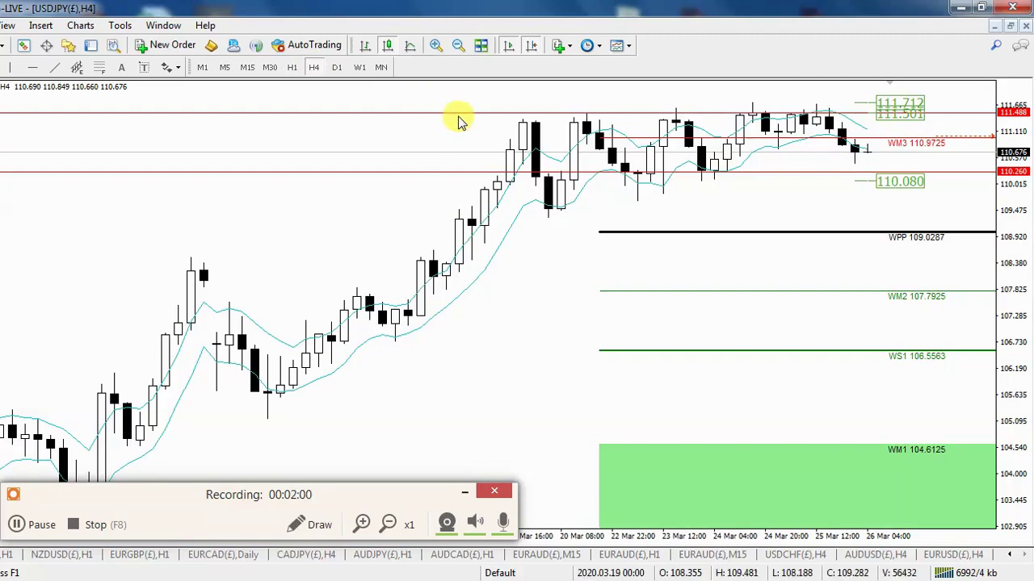
click(297, 72)
click(301, 71)
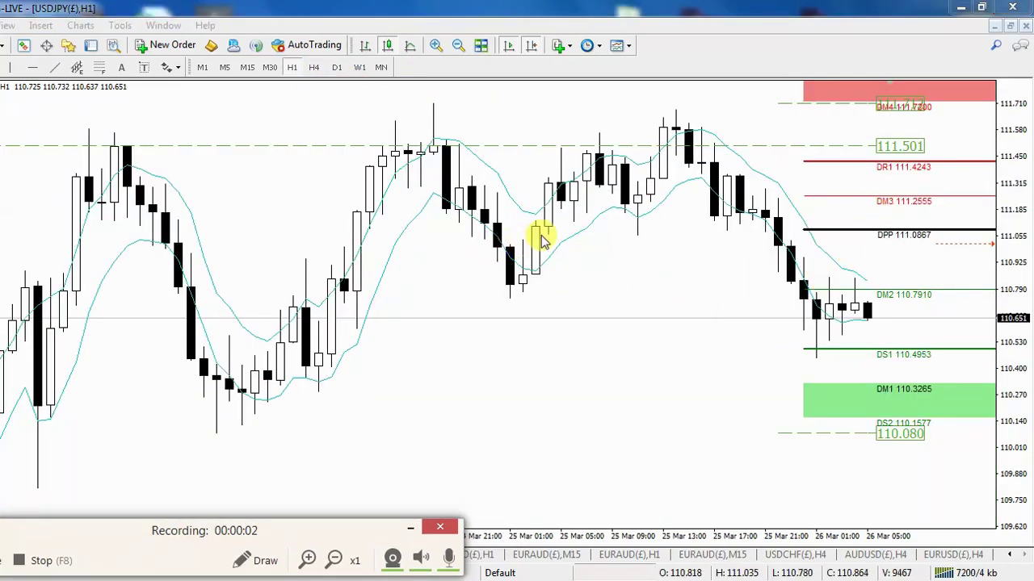
click(457, 46)
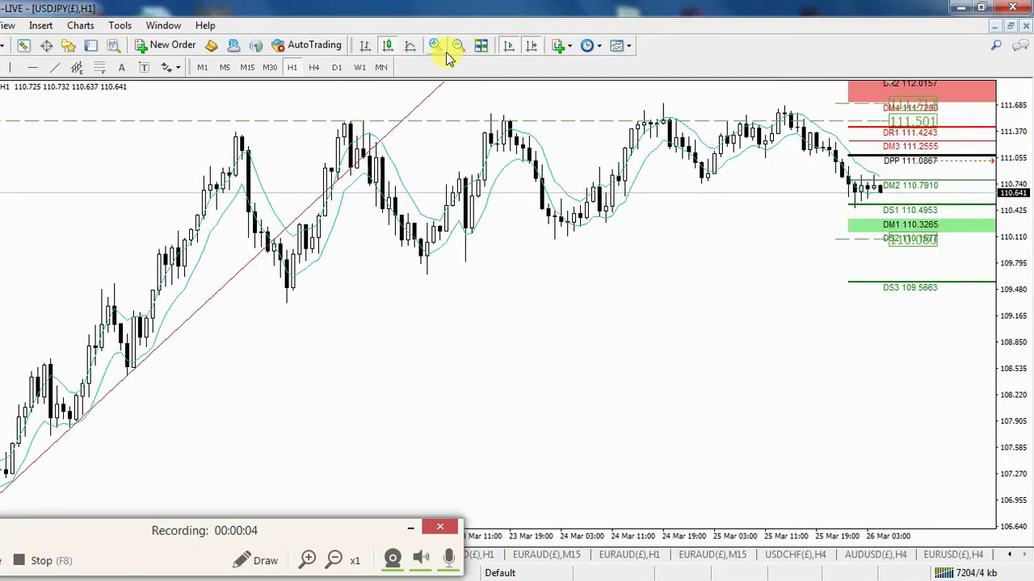
middle_click(616, 133)
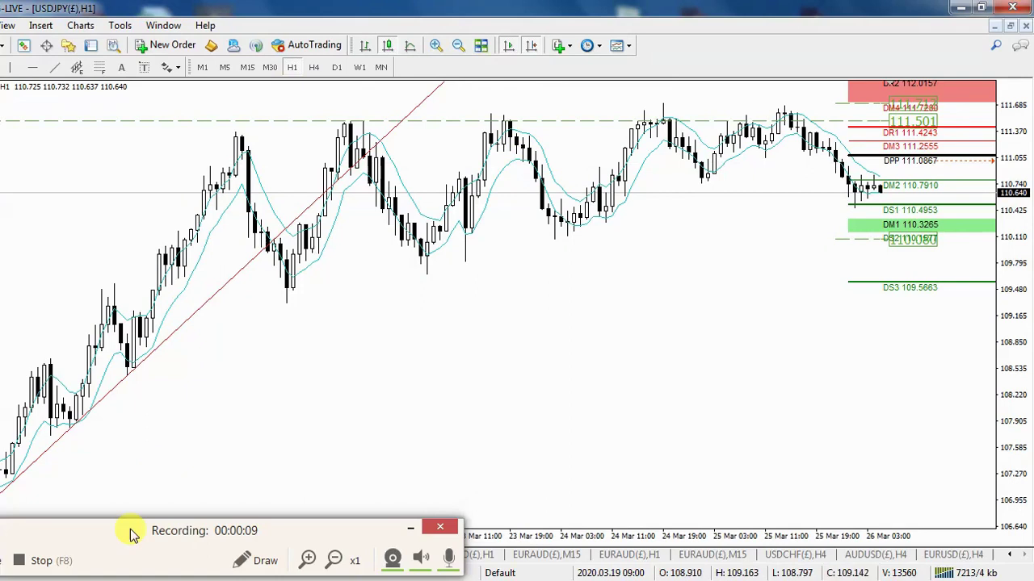
Mark the USDJPY H1 price reactions around the DPP level with temporary red lines, and remove the markings.
click(260, 561)
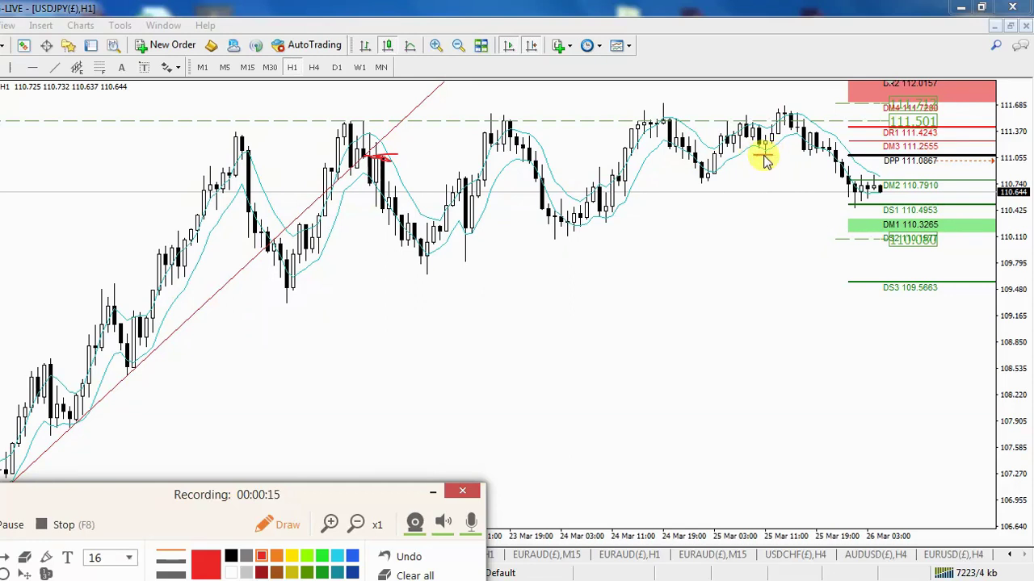
drag(764, 154, 777, 154)
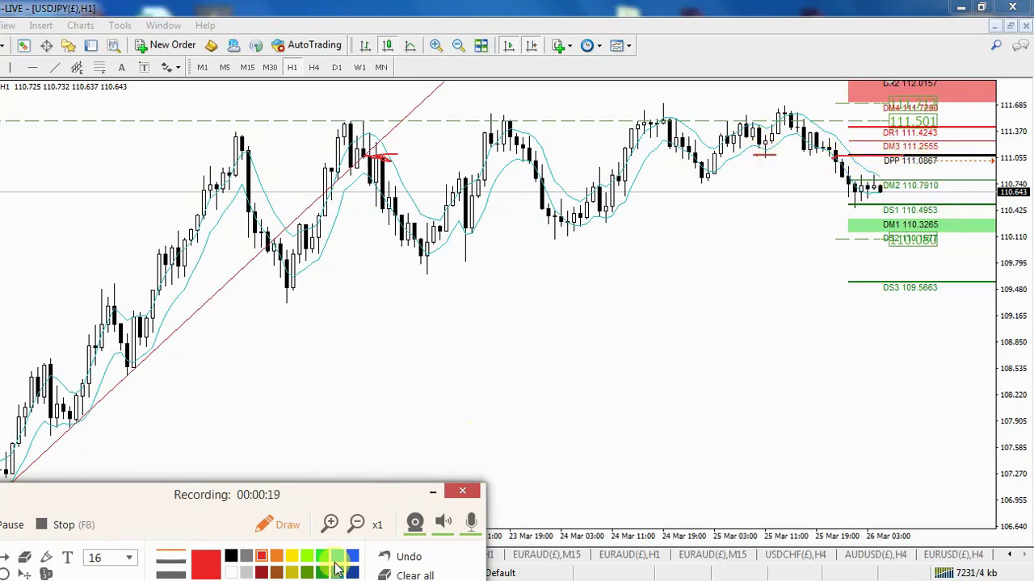
click(284, 524)
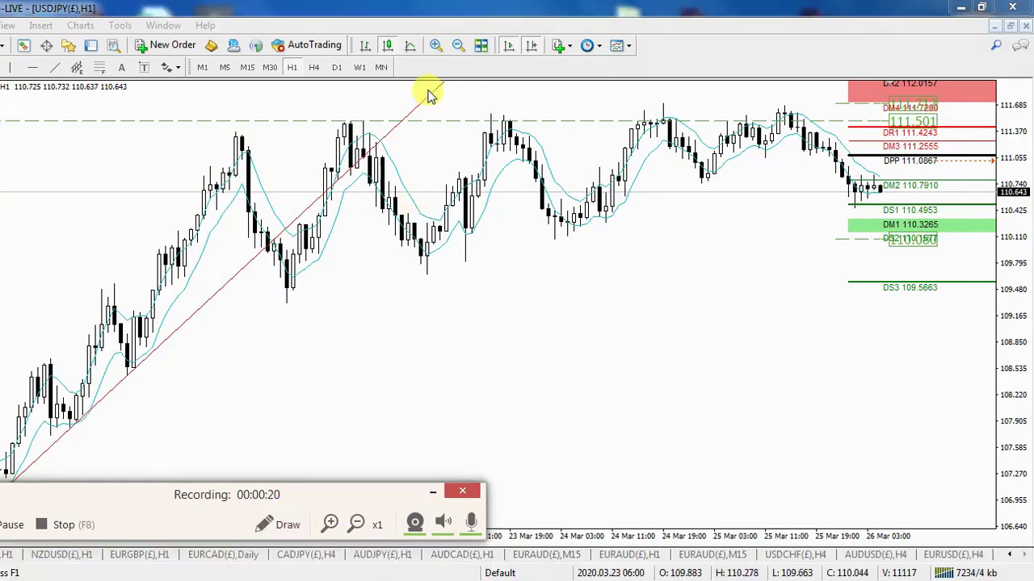
Switch USDJPY to H4 and check the price area between the 111.488 line and WM3 with the crosshair.
click(312, 67)
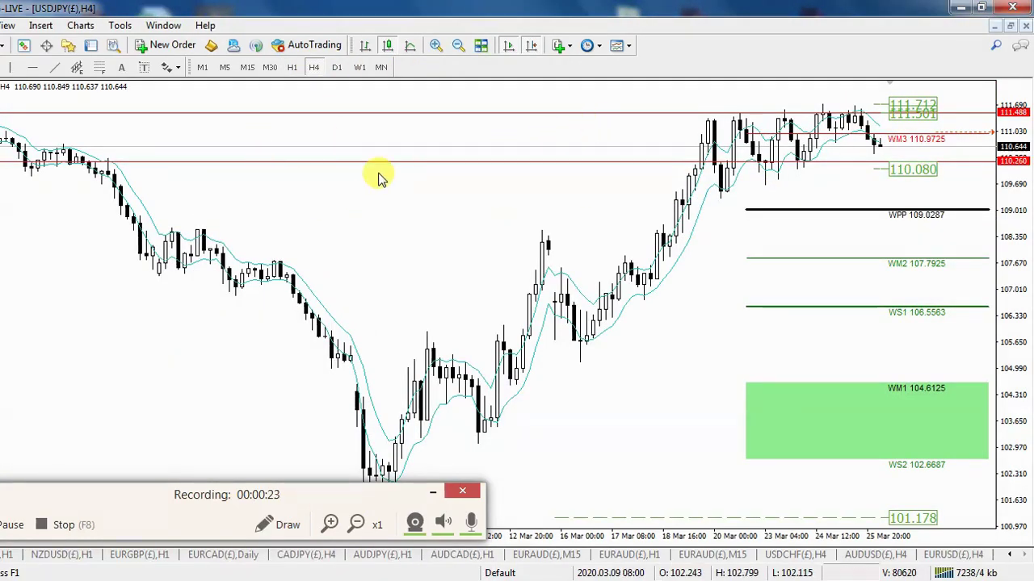
click(461, 46)
middle_click(626, 119)
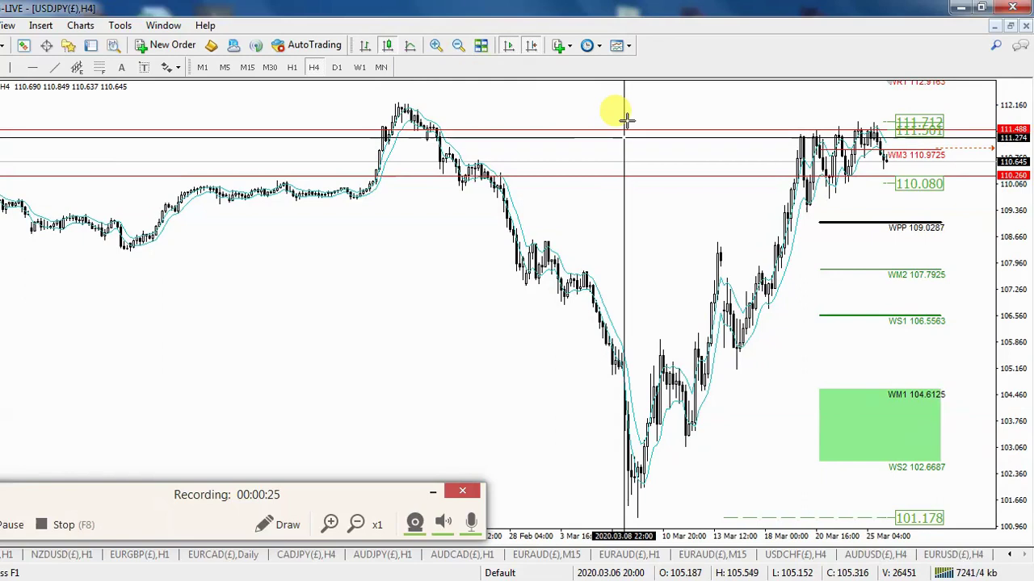
middle_click(581, 161)
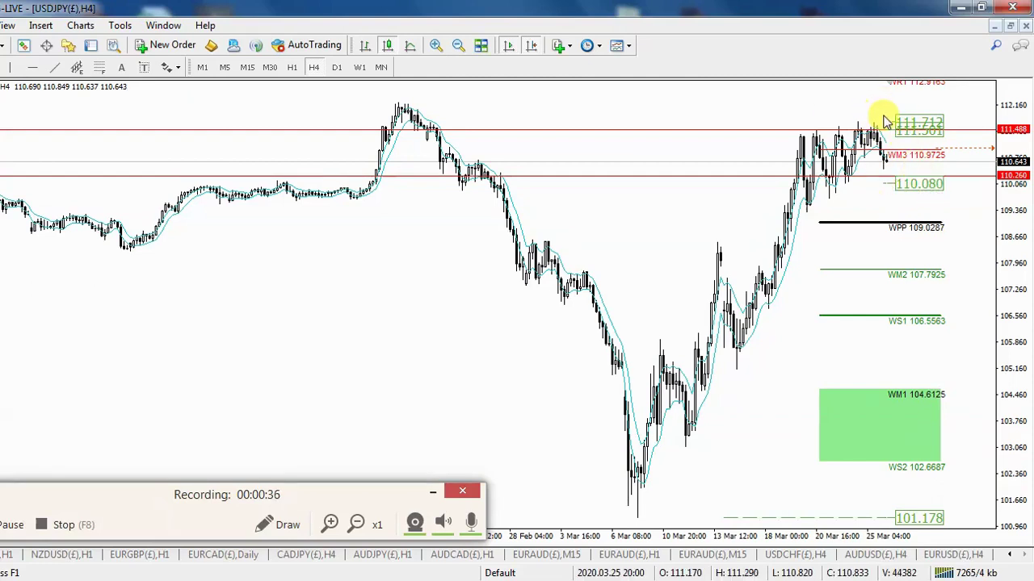
Switch USDJPY to H1 and check the recent price action just above the DPP pivot with the crosshair.
click(289, 67)
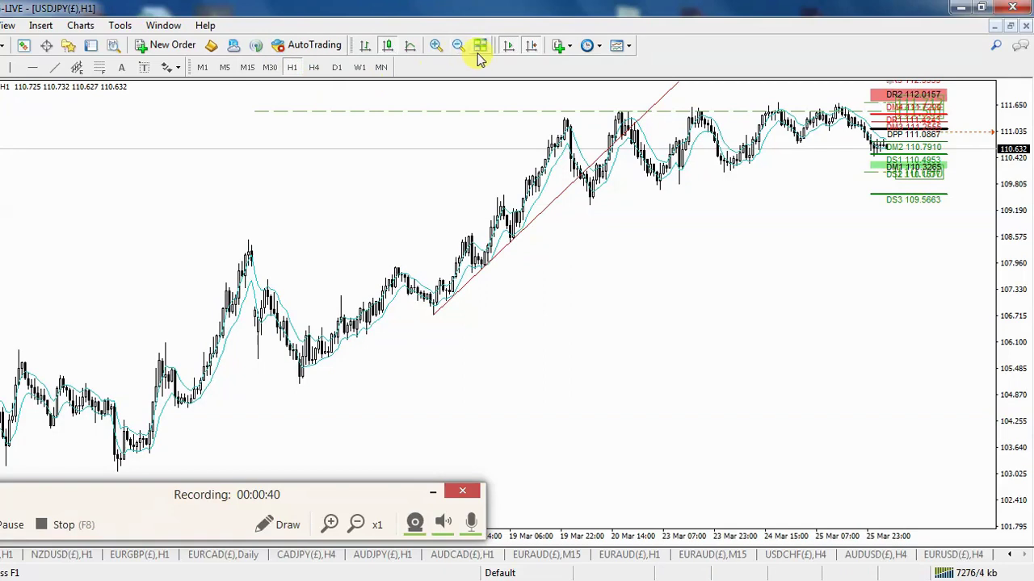
click(439, 48)
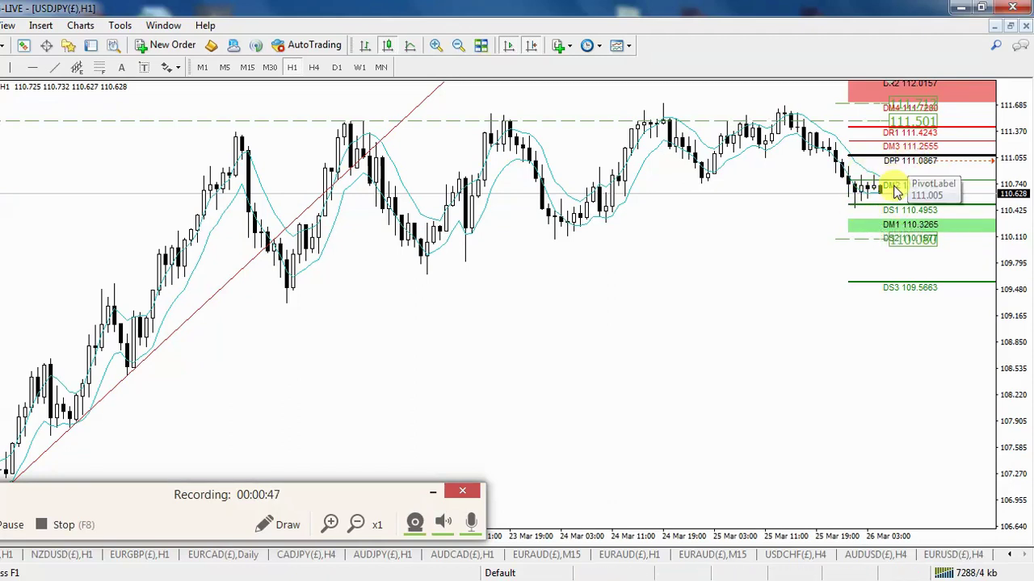
middle_click(840, 184)
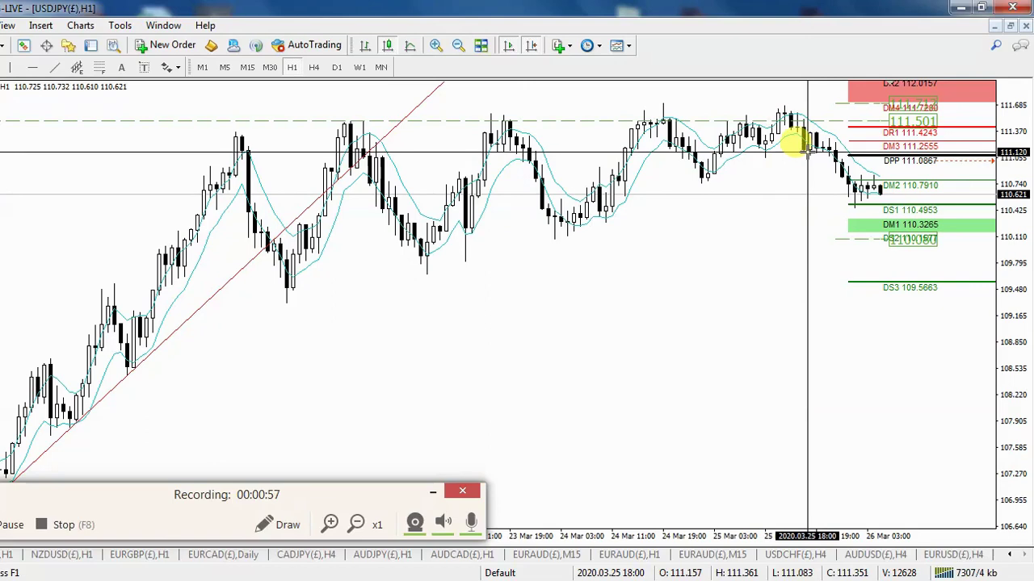
mouse_move(812, 146)
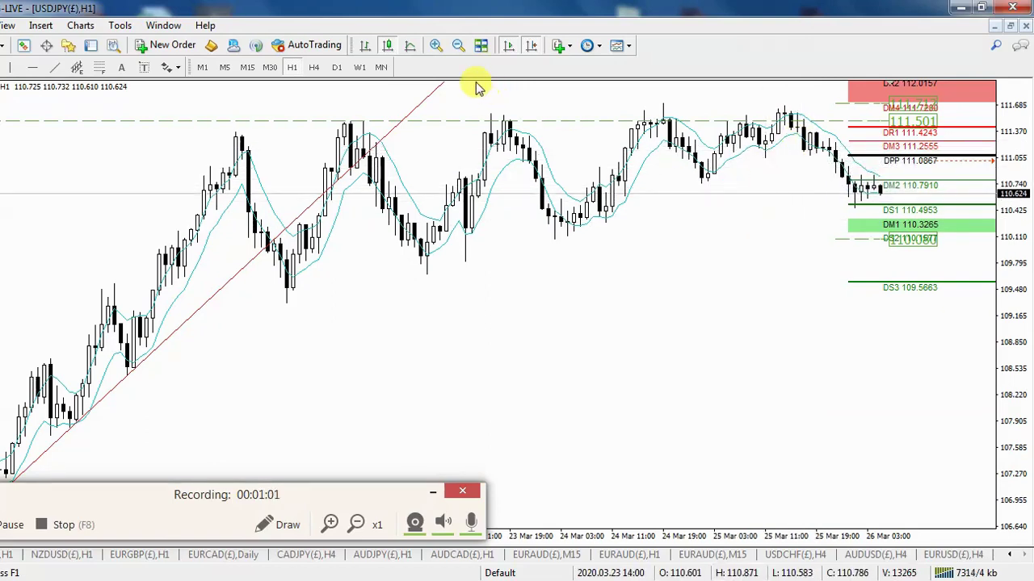
Compare the wider USDJPY H1 range with H4, and inspect the area between the 111.488 and 110.260 lines with the crosshair.
click(457, 46)
click(457, 45)
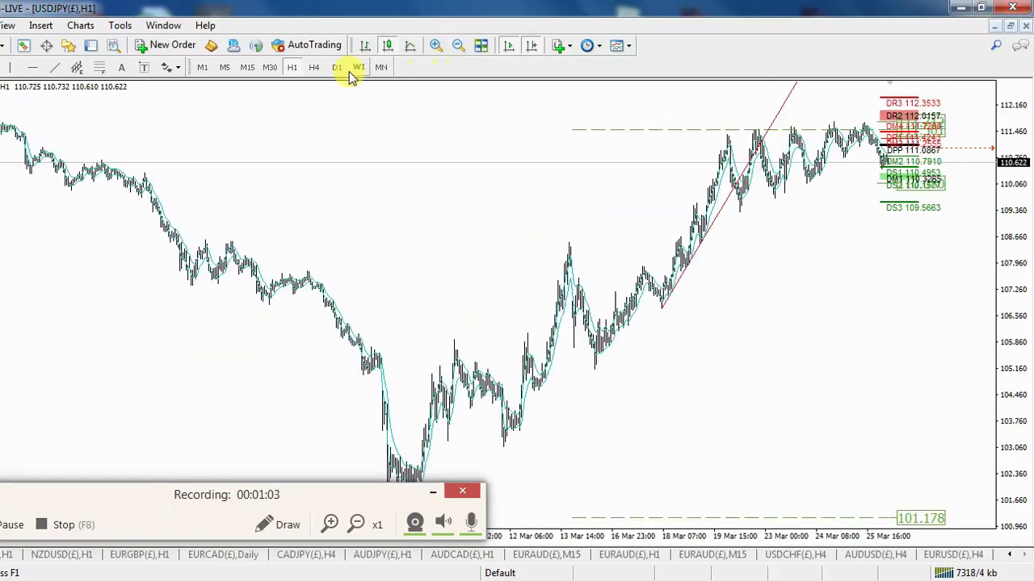
click(435, 45)
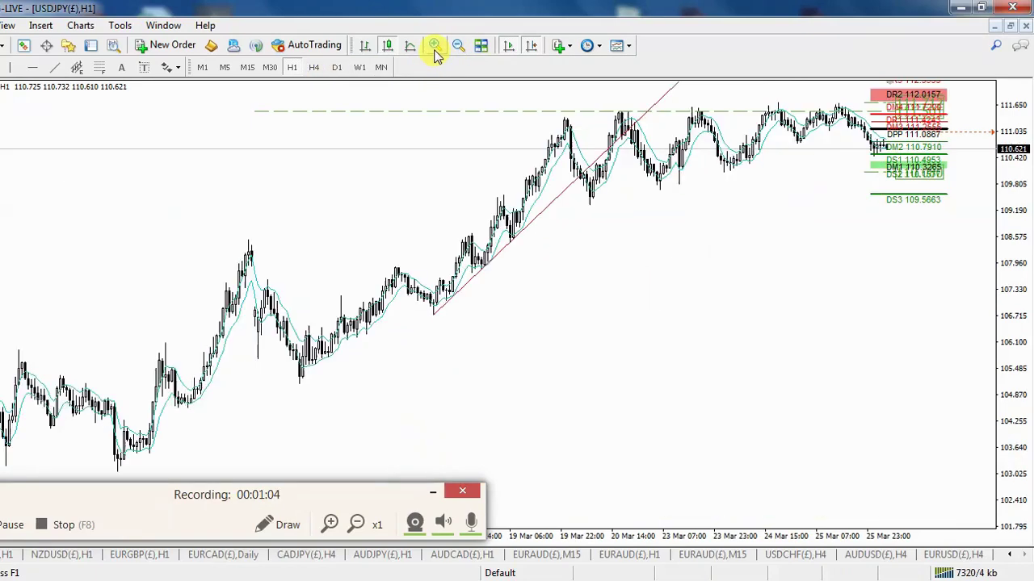
click(314, 68)
middle_click(762, 108)
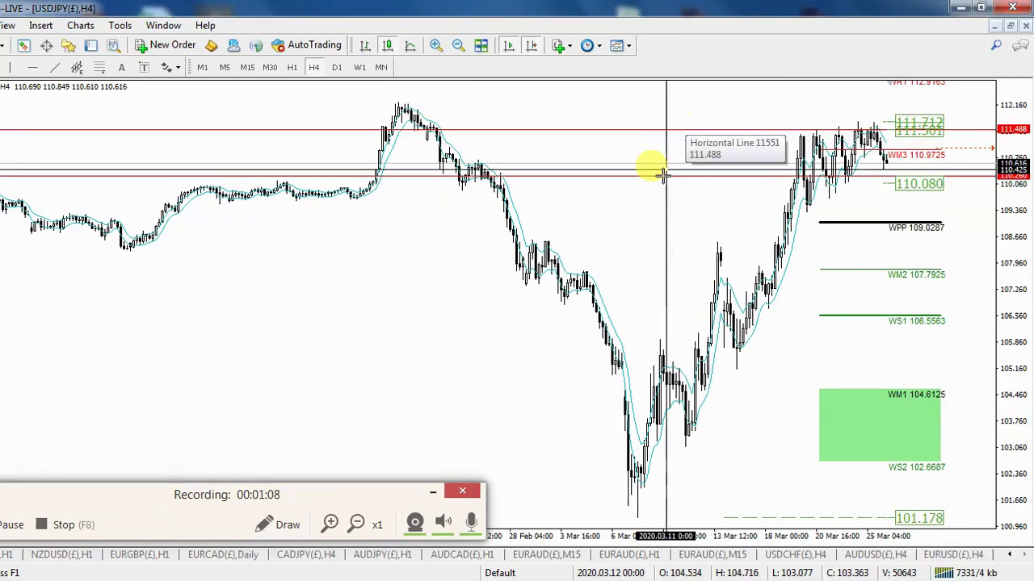
middle_click(826, 261)
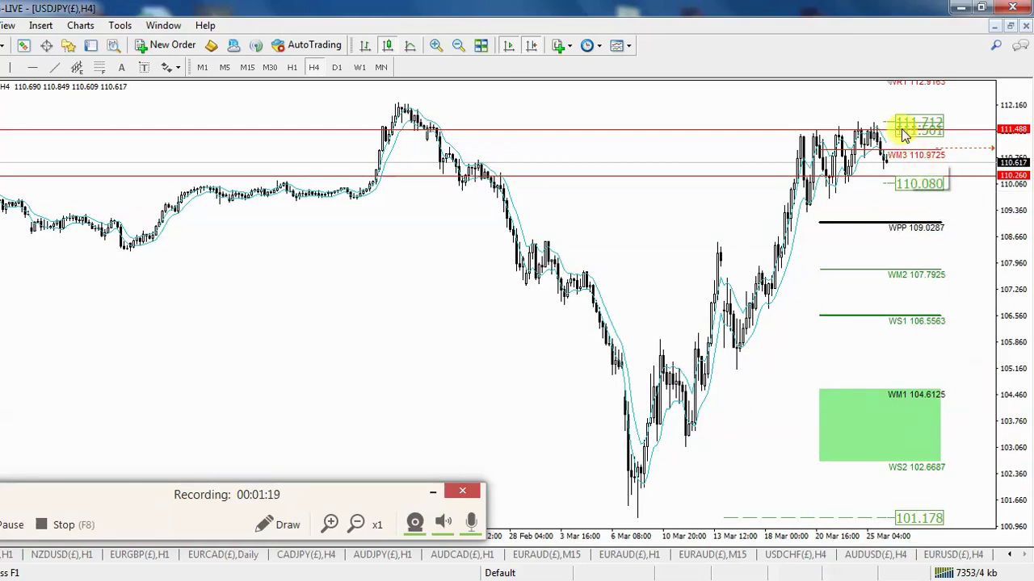
Check the USDJPY H4 swing low between the 110.080 level and the WPP pivot with the crosshair.
middle_click(685, 201)
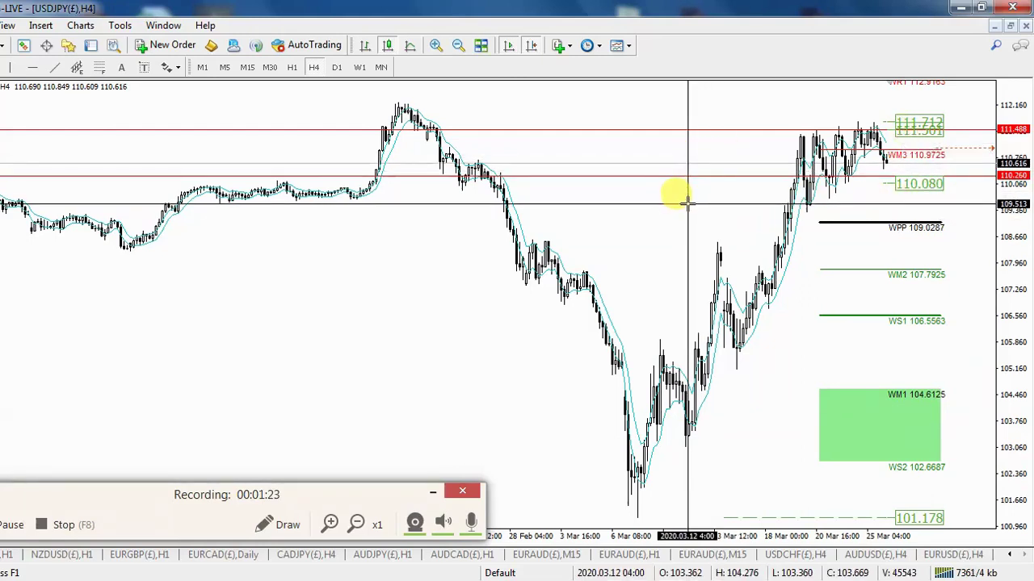
middle_click(689, 202)
mouse_move(812, 203)
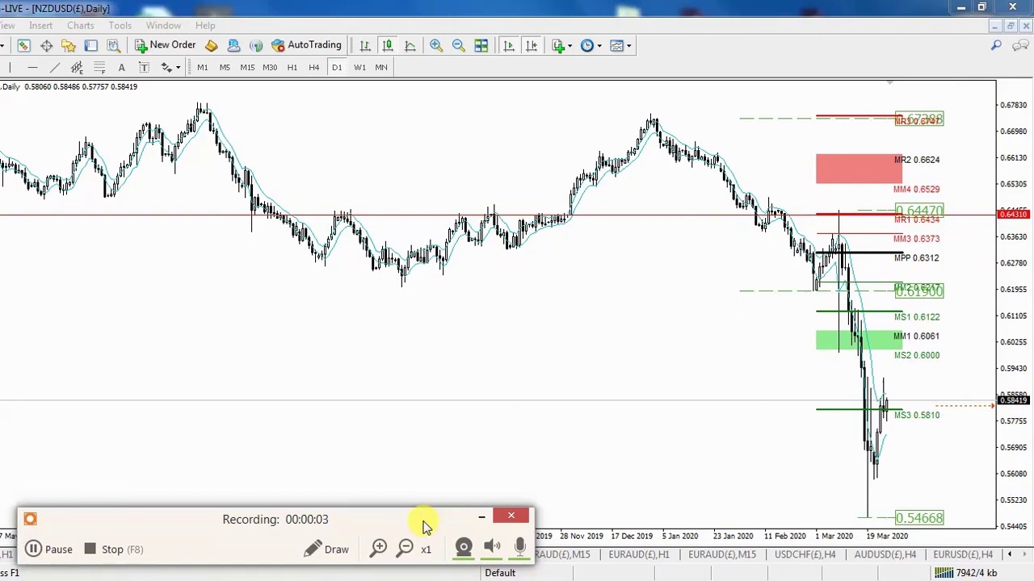
Switch NZDUSD from Daily to H4 and check the price level just below WM3 with the crosshair.
drag(404, 529, 442, 535)
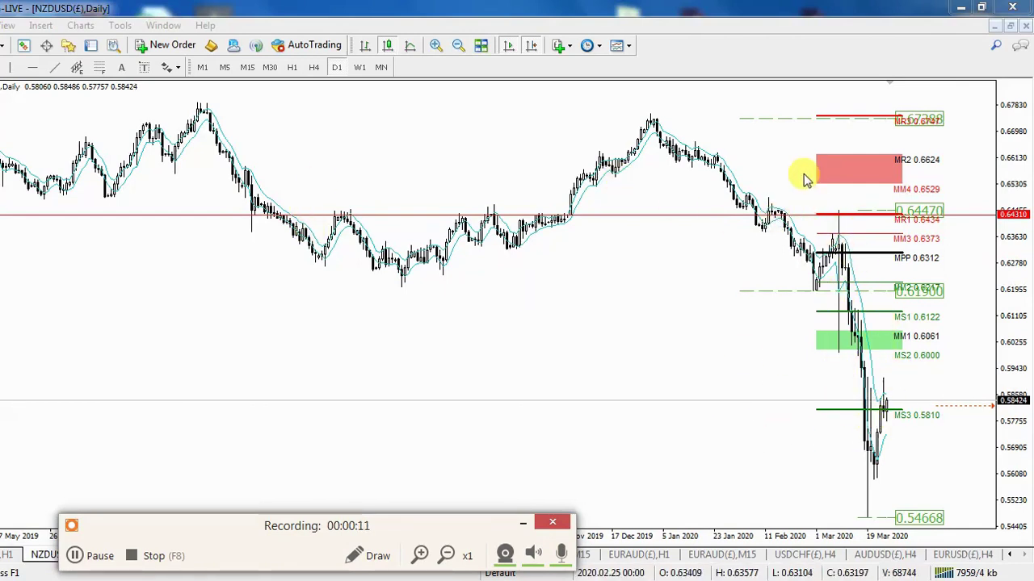
click(313, 68)
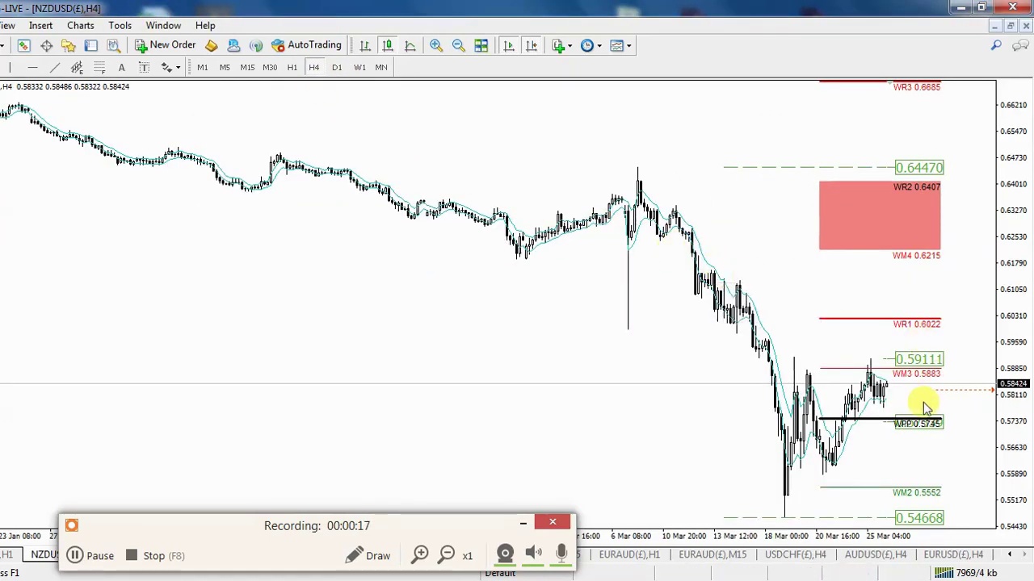
middle_click(436, 359)
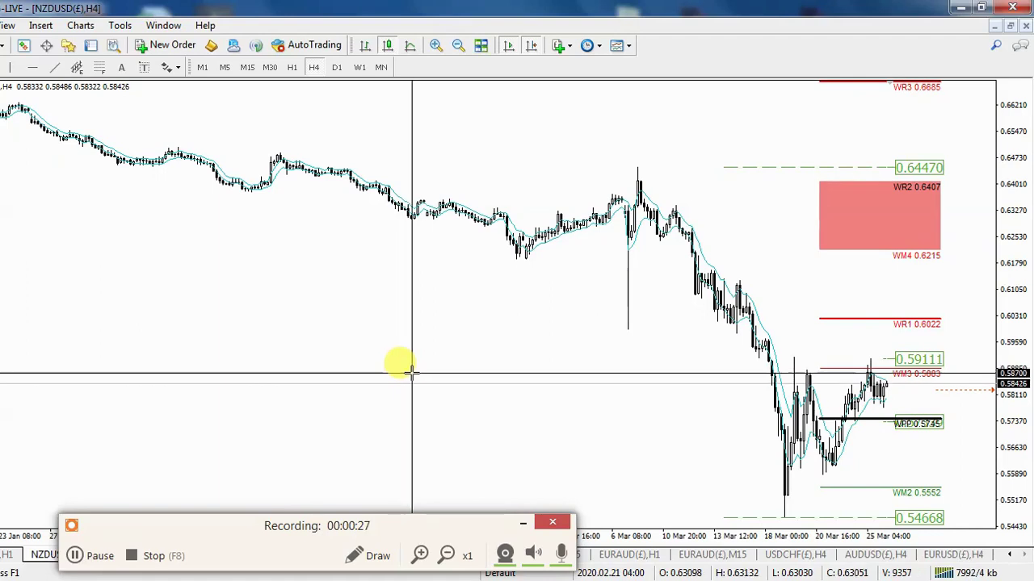
click(412, 373)
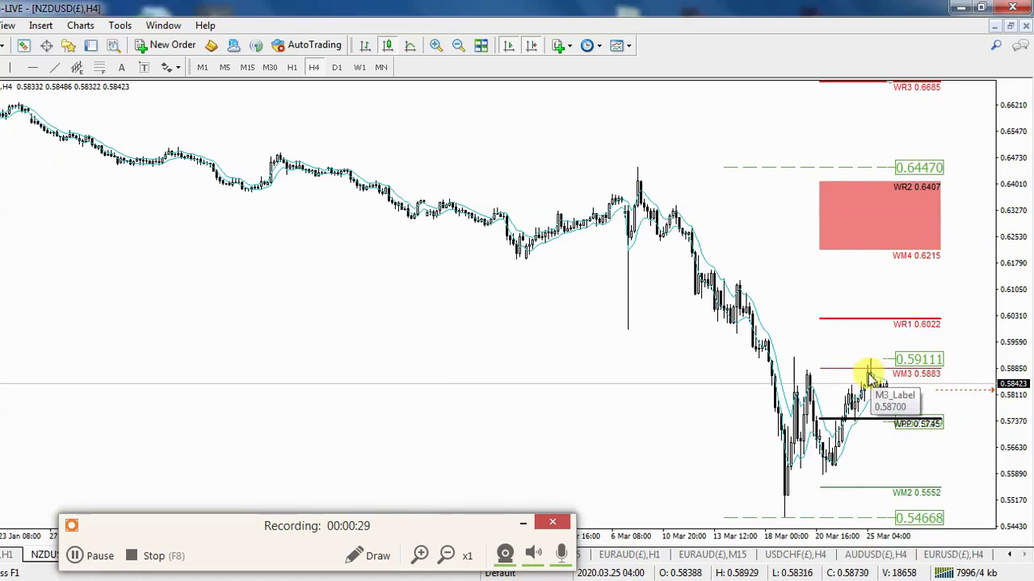
Switch NZDUSD to H1 and check the price level around the DPP pivot with the crosshair.
click(293, 69)
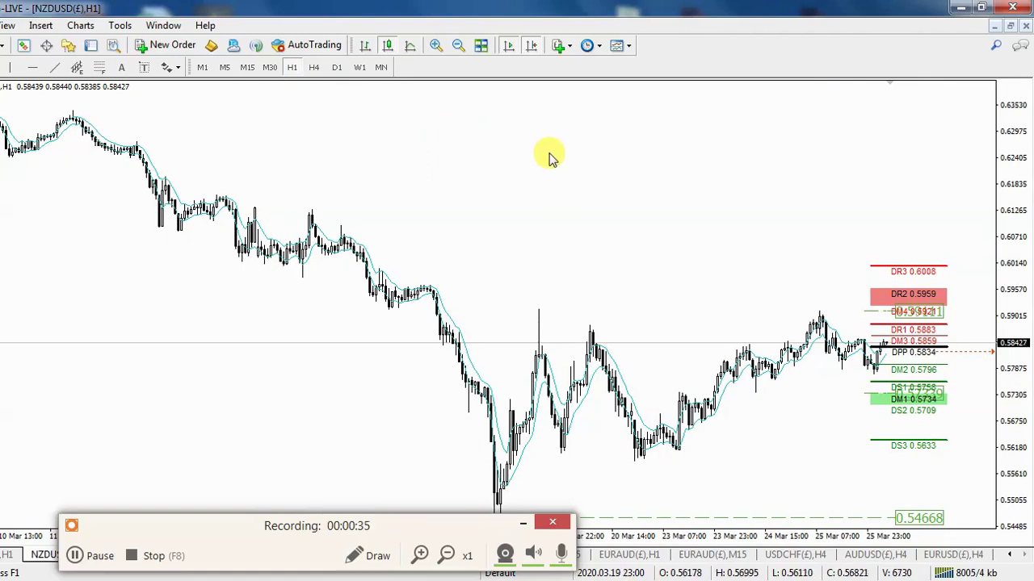
middle_click(727, 306)
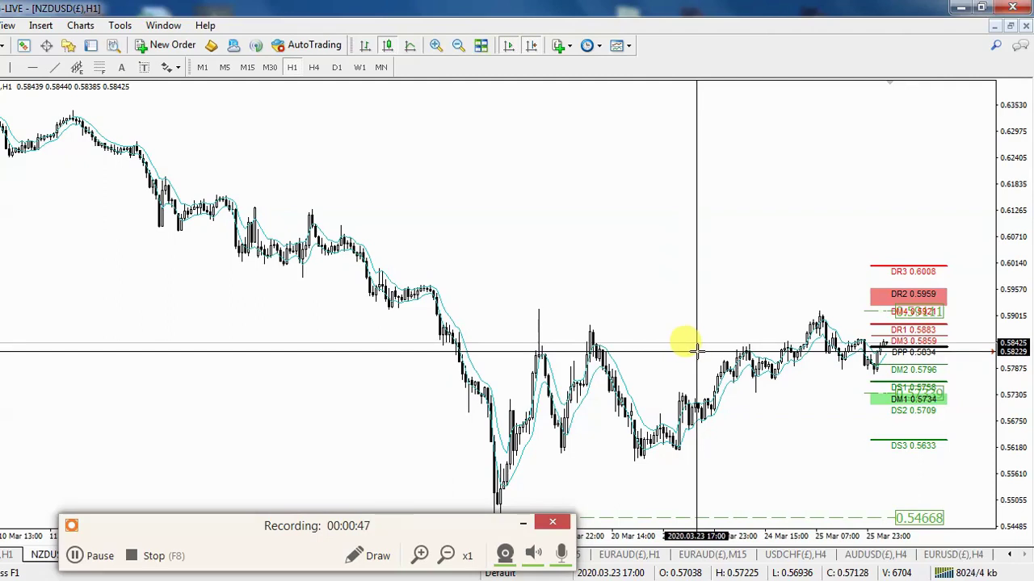
click(696, 349)
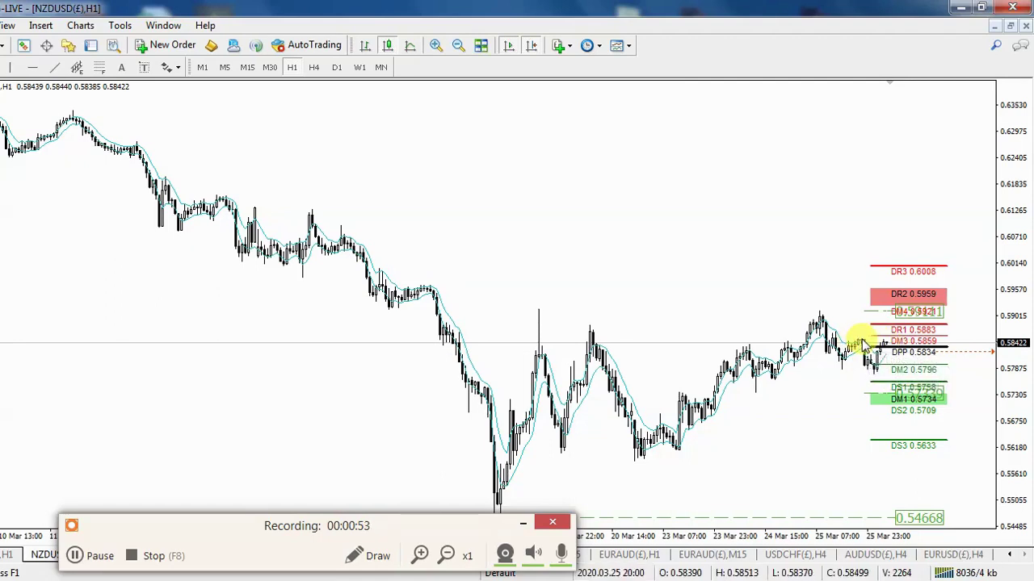
Mark the repeated NZDUSD H1 price reactions around the DPP level with temporary red lines, and clear all markings.
click(436, 46)
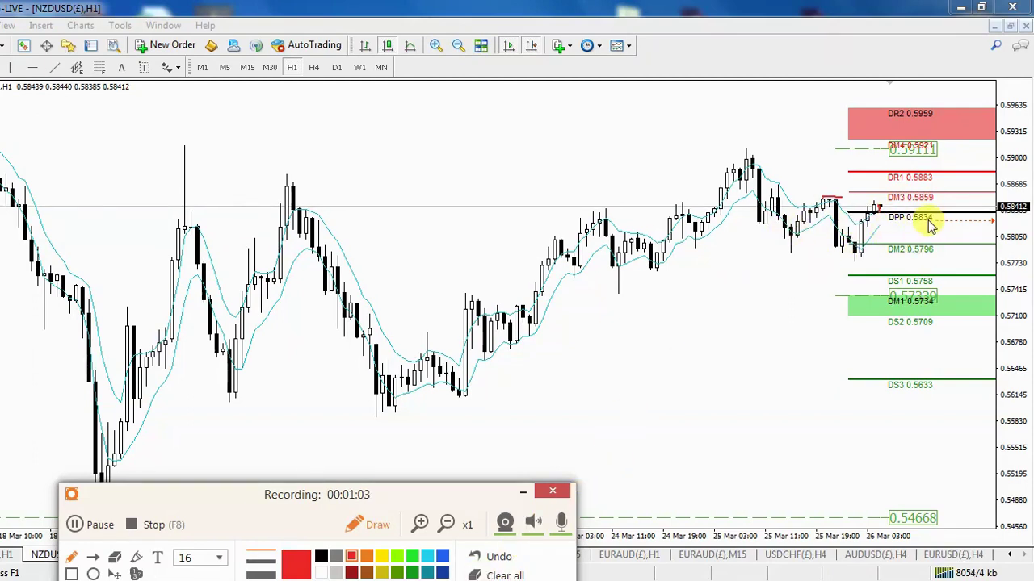
drag(757, 224, 791, 224)
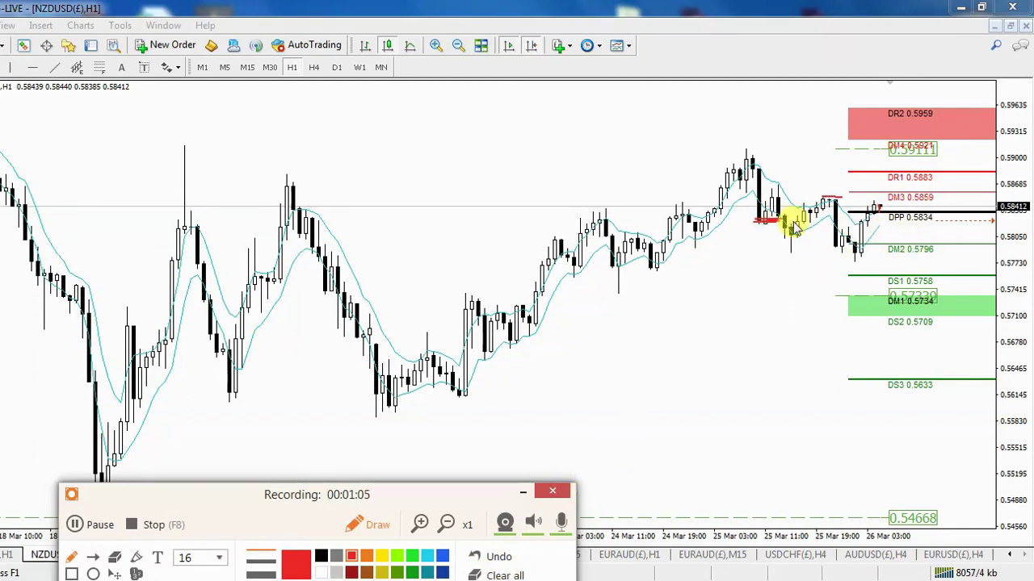
drag(670, 215, 698, 220)
drag(579, 218, 628, 217)
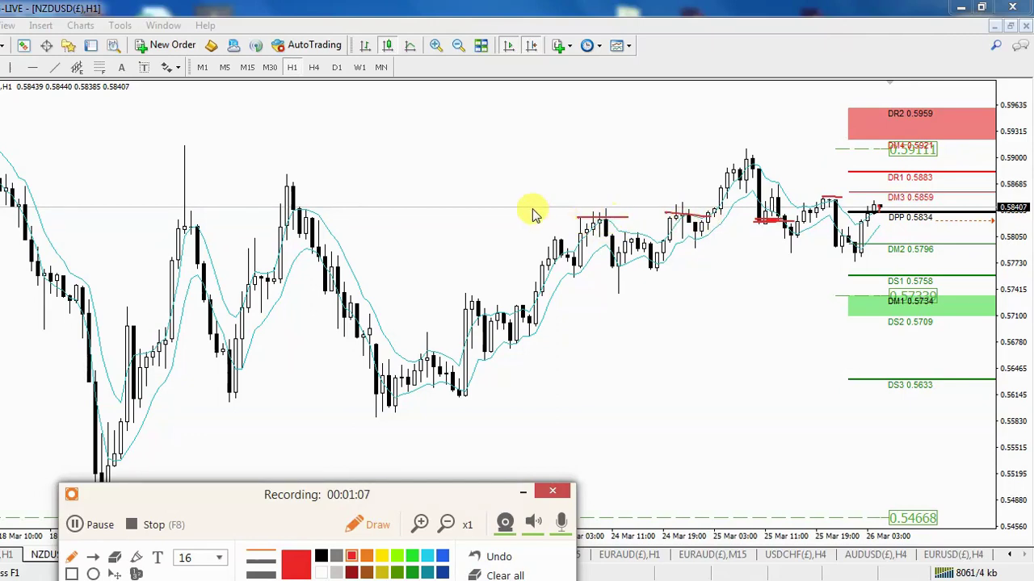
drag(162, 213, 227, 220)
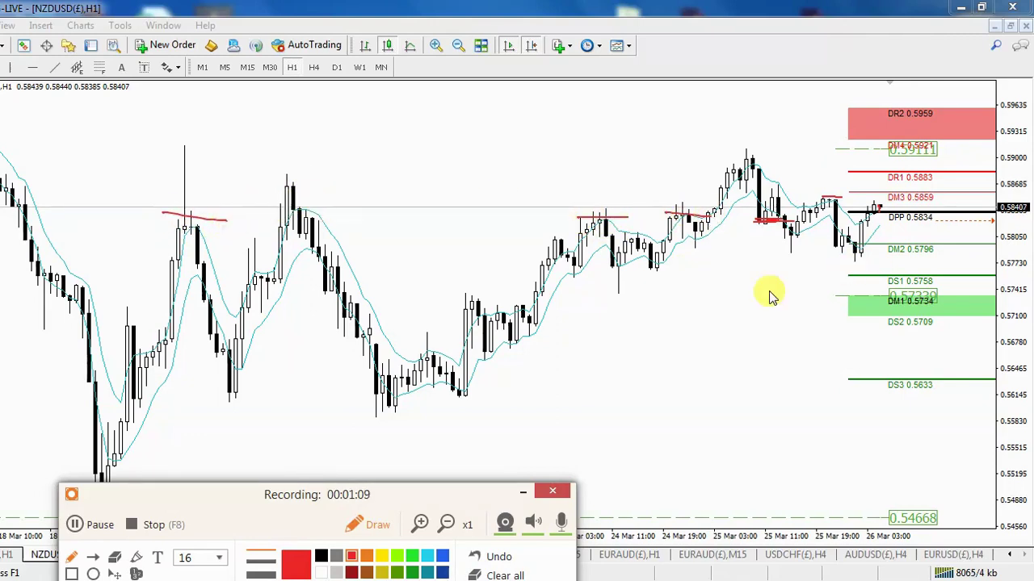
click(503, 575)
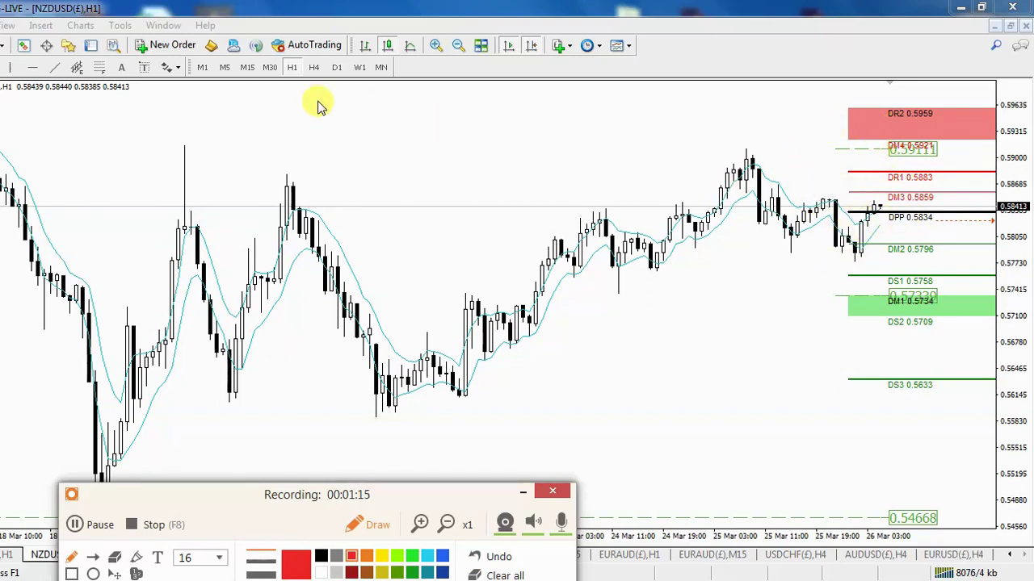
click(372, 529)
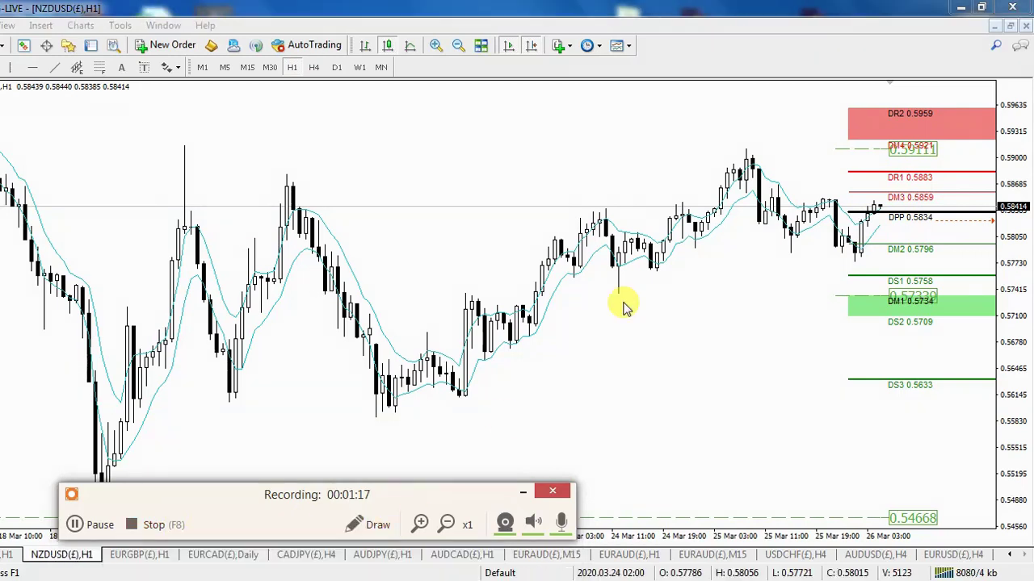
Check the NZDUSD H1 price levels near DR1 and between DPP and DM2 with the crosshair.
middle_click(703, 157)
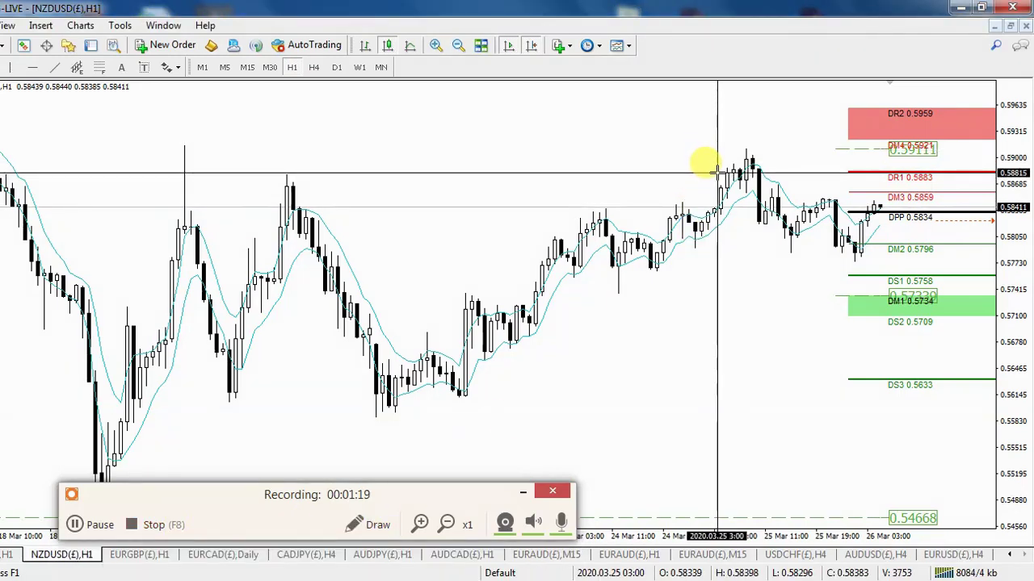
middle_click(717, 173)
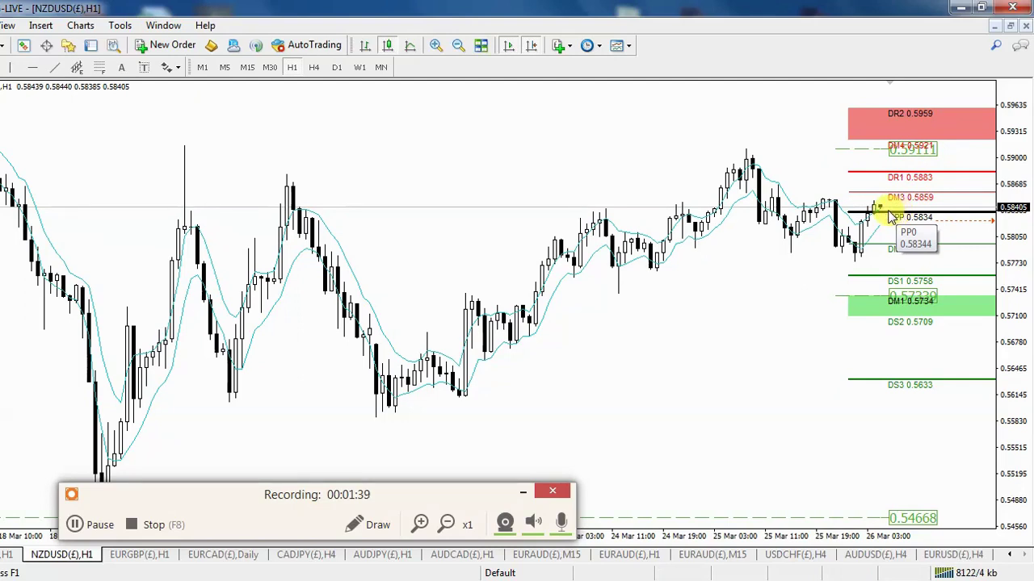
middle_click(565, 138)
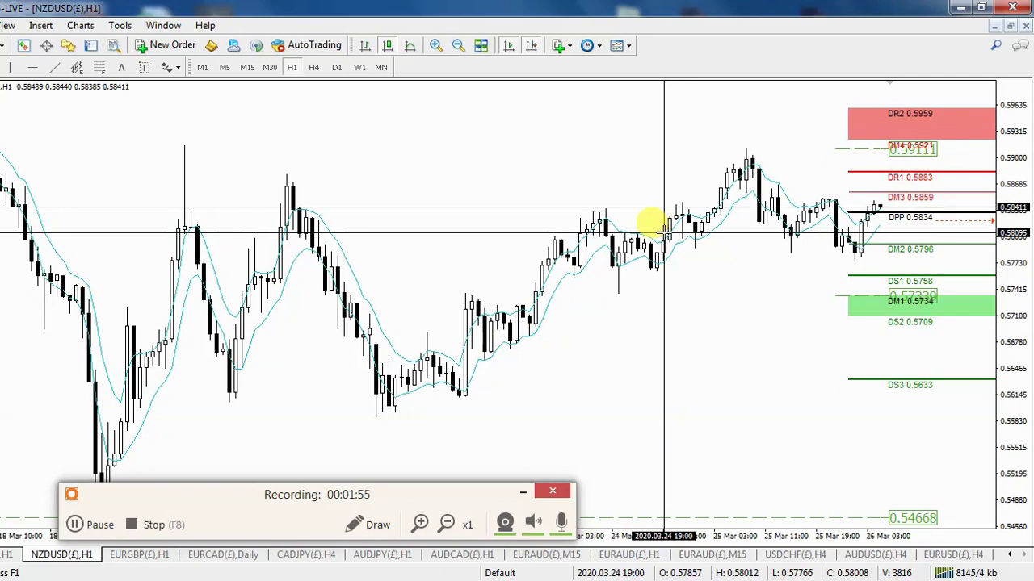
click(664, 233)
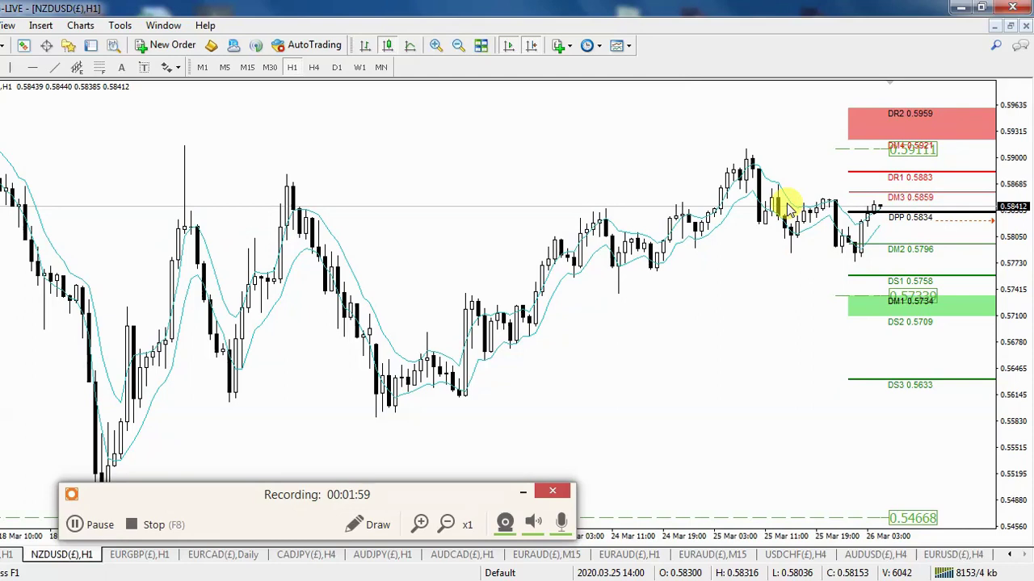
mouse_move(874, 220)
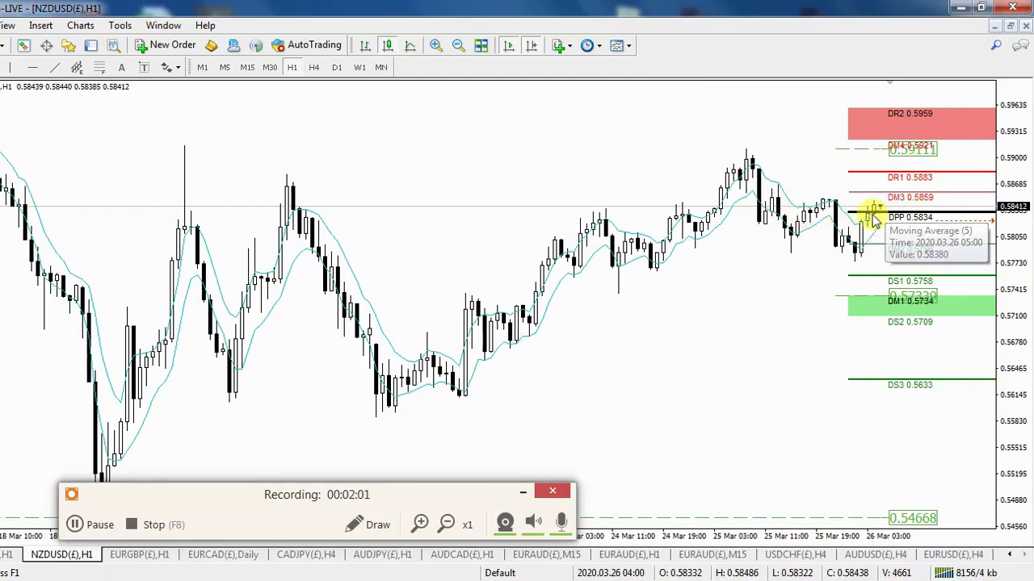